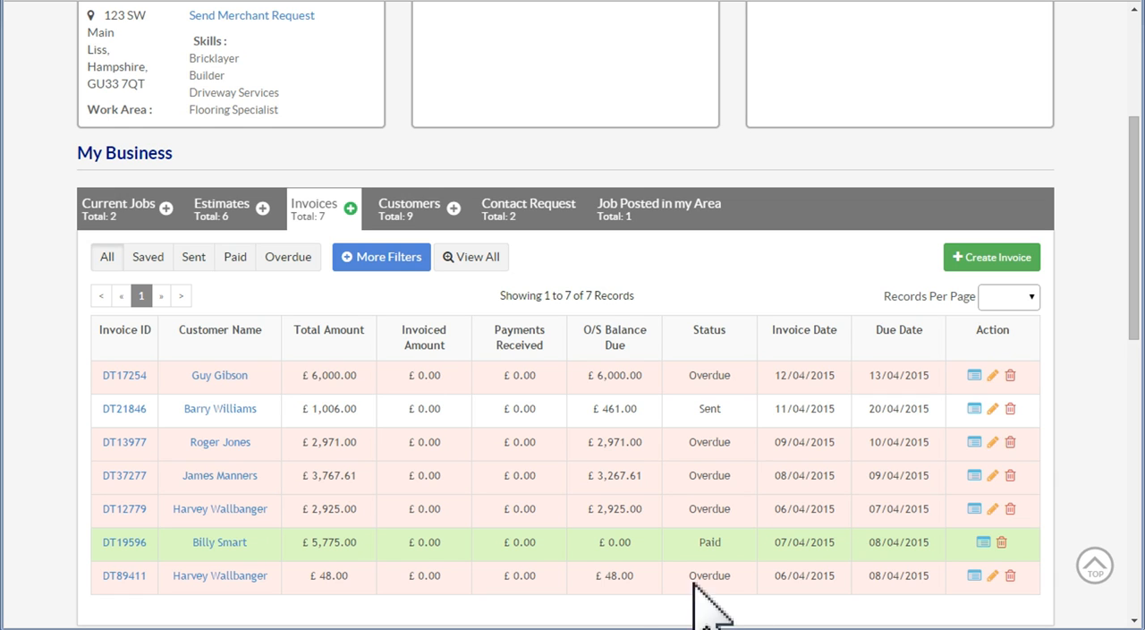
Open the overdue £6,000.00 invoice for editing and set its due date to 17/04/2015
mouse_move(235, 370)
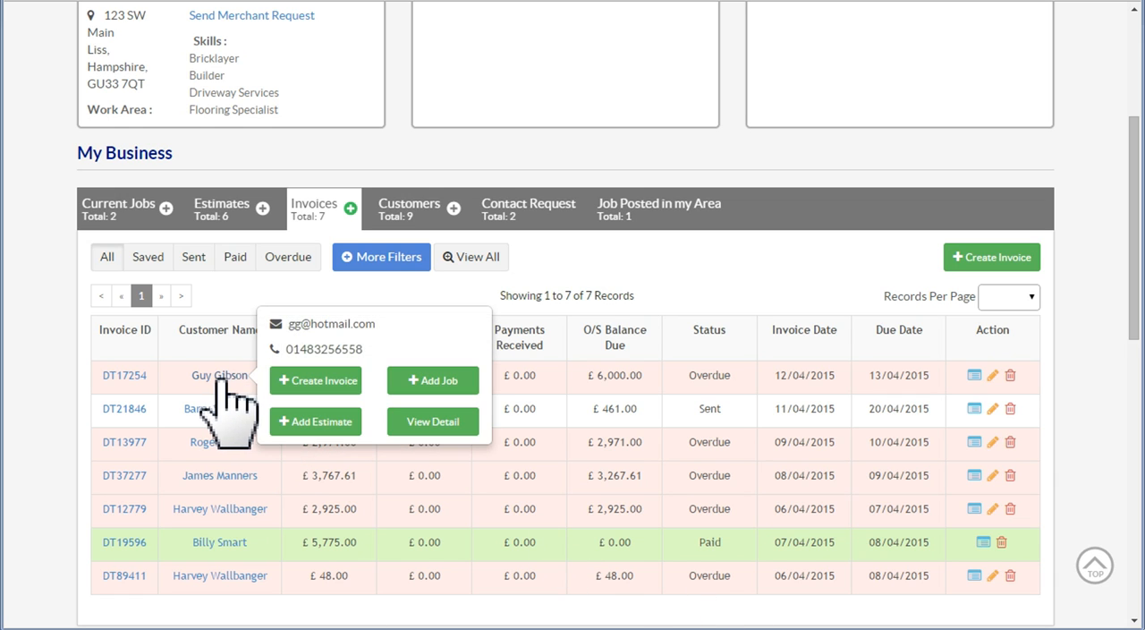
left_click(119, 375)
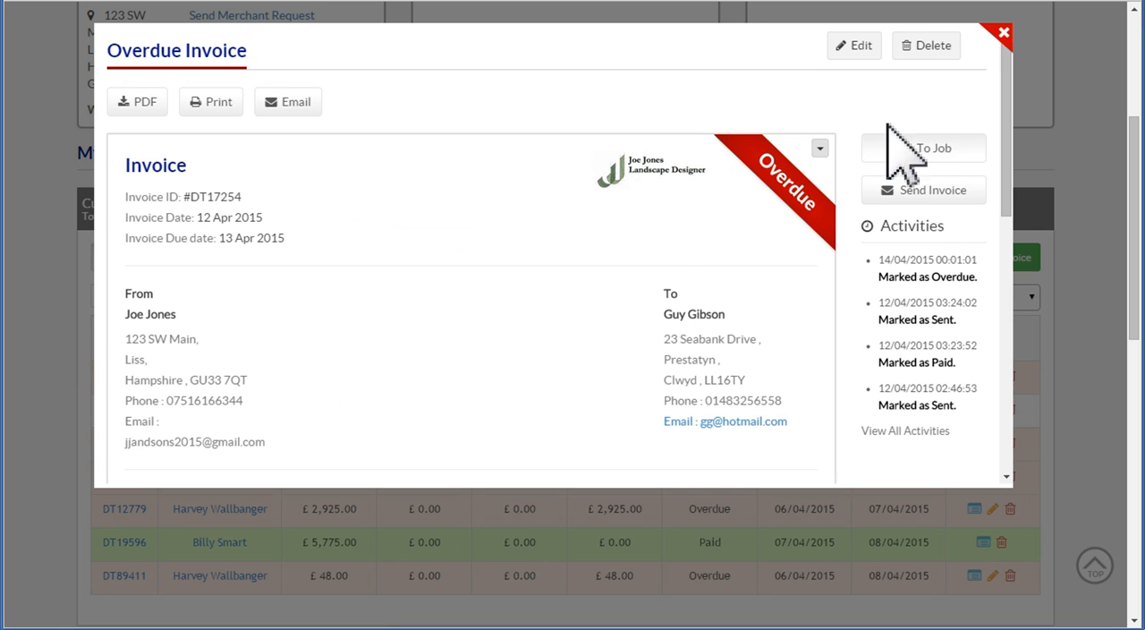
left_click(859, 49)
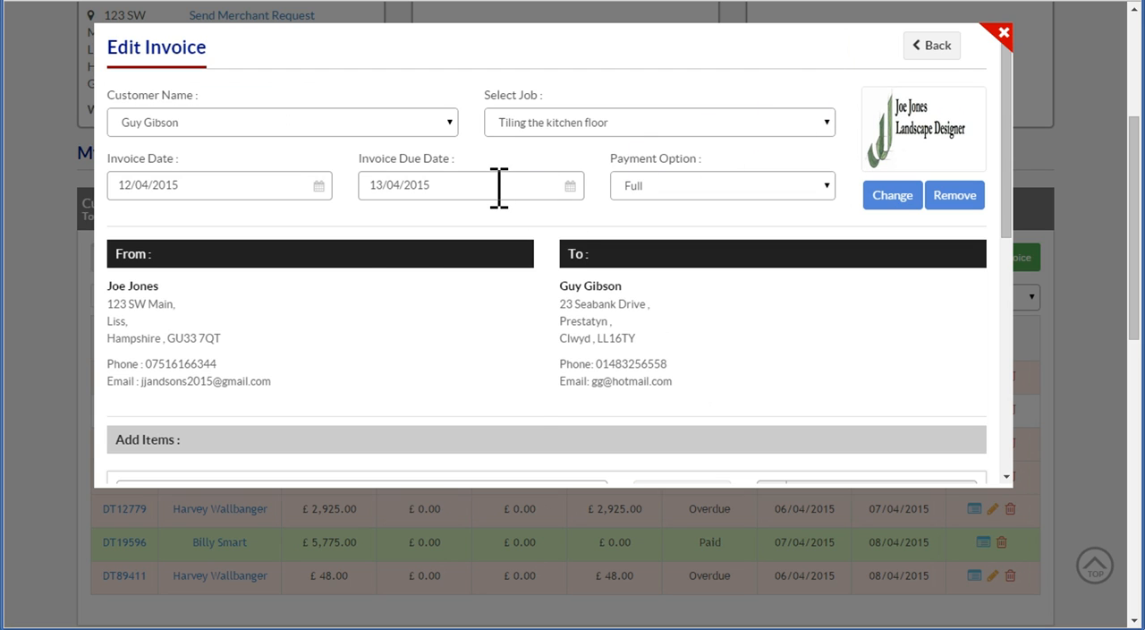
left_click(499, 184)
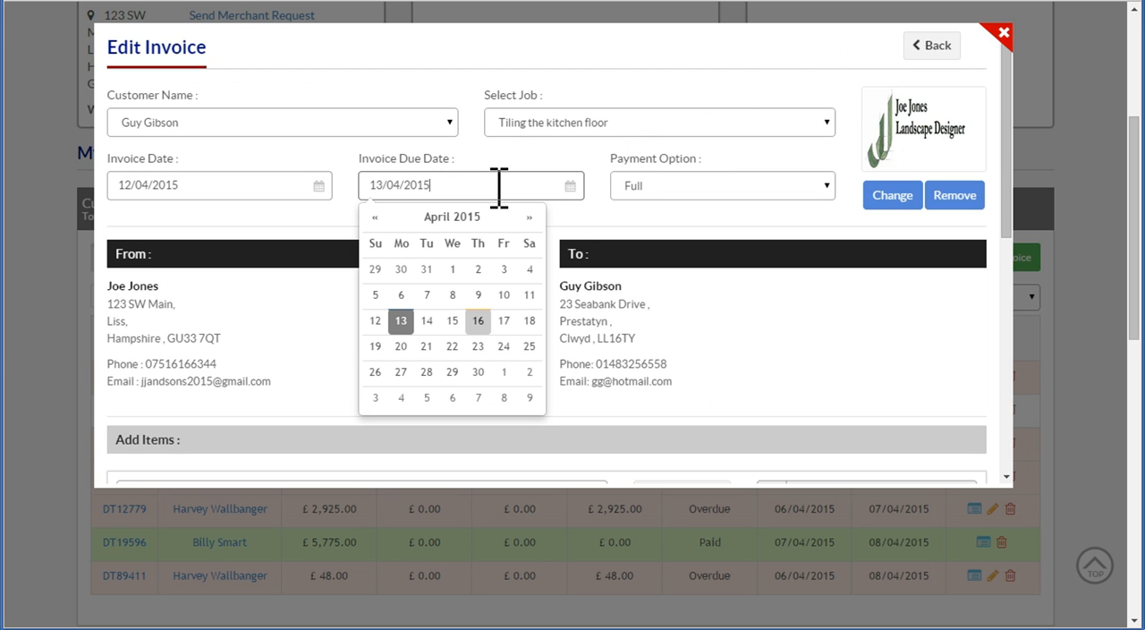
left_click(504, 322)
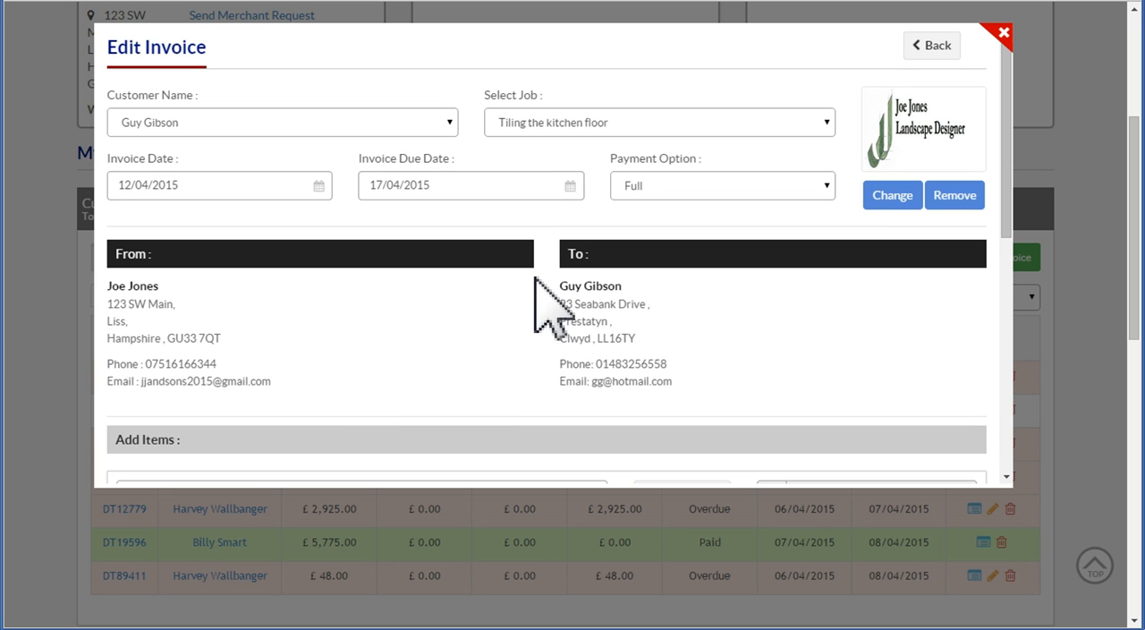
Save the invoice with its new due date and return to the invoice list
scroll(1011, 191, "down", 1)
left_click_drag(1011, 191, 1006, 323)
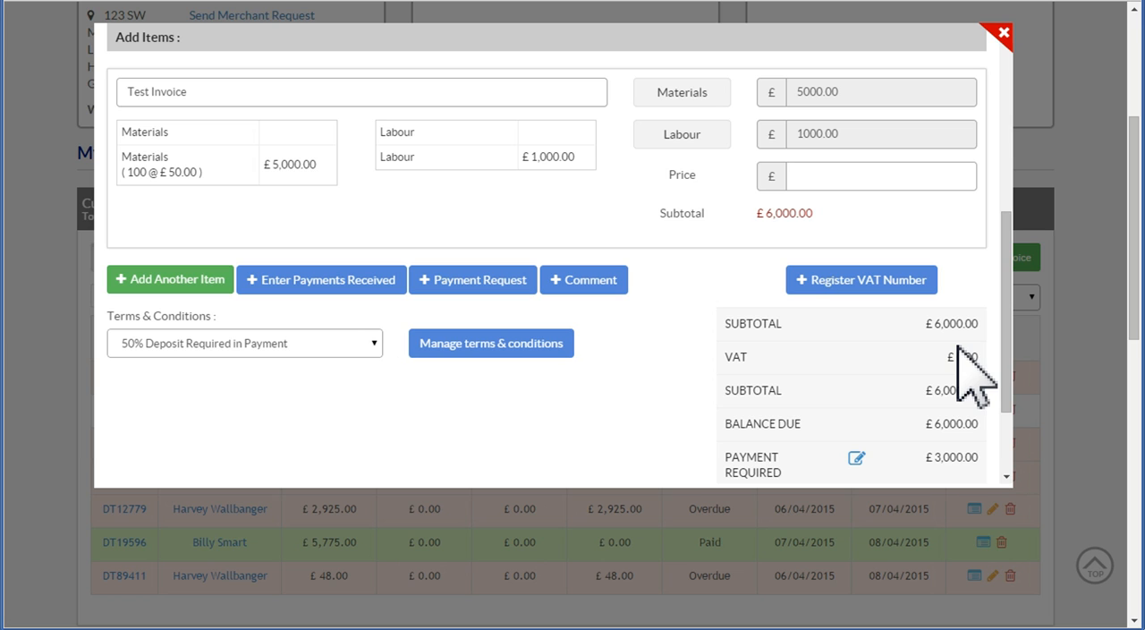
scroll(1005, 367, "down", 3)
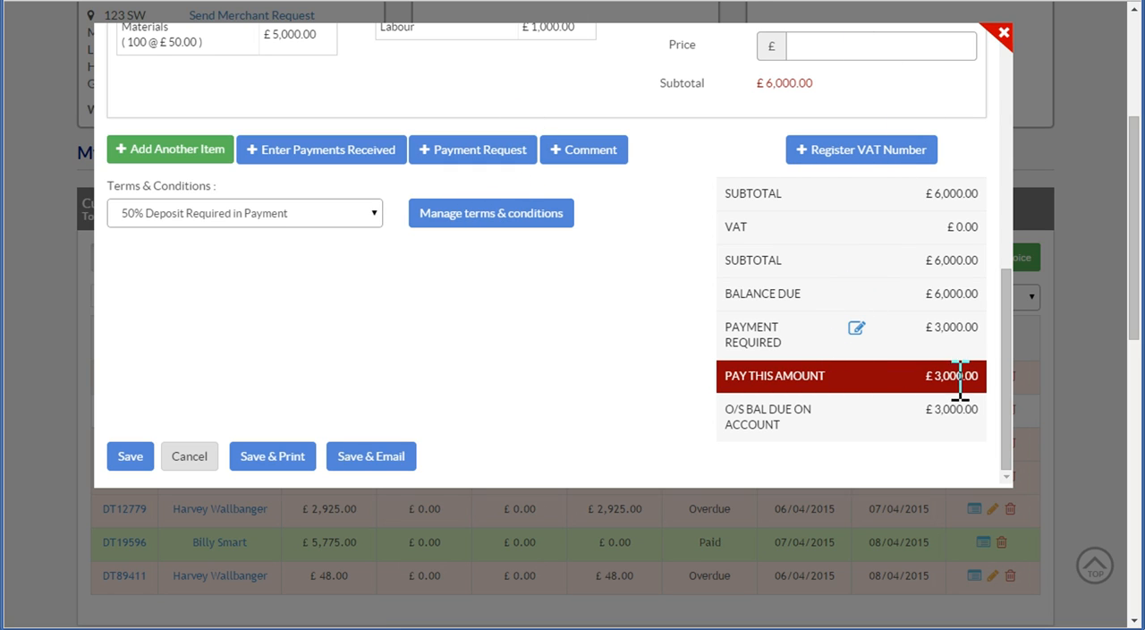
left_click(383, 454)
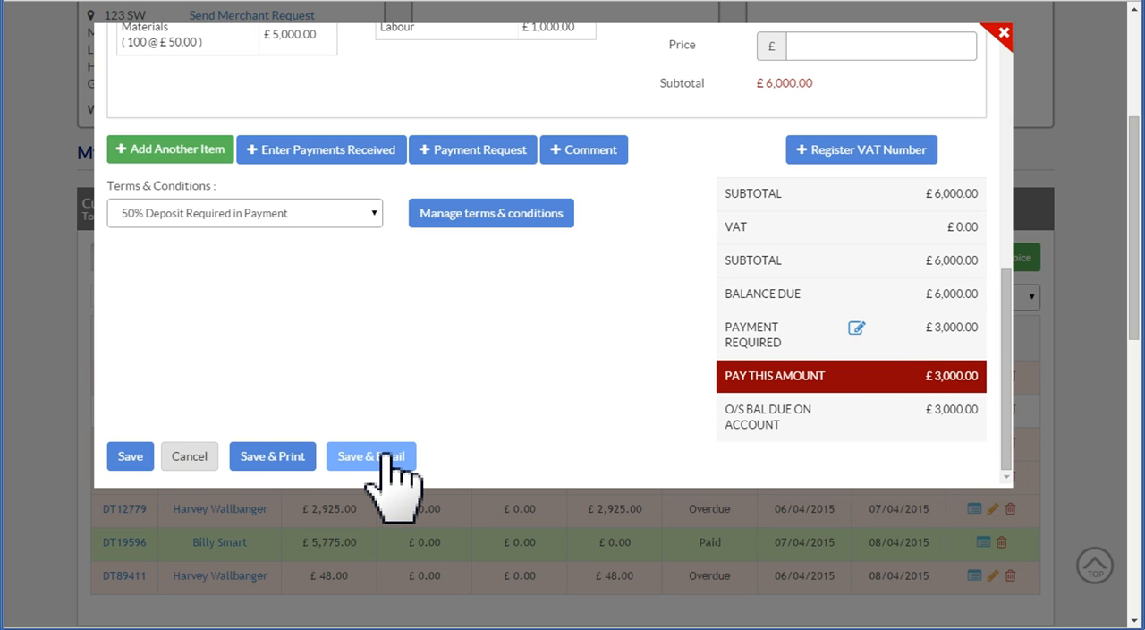
left_click(135, 456)
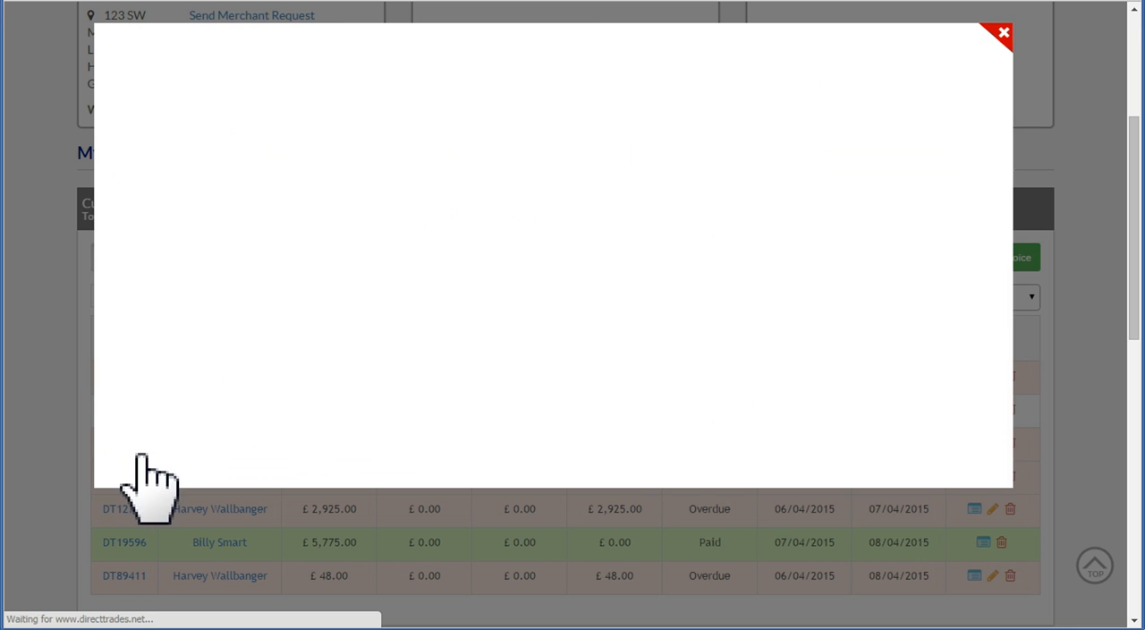
left_click(1004, 34)
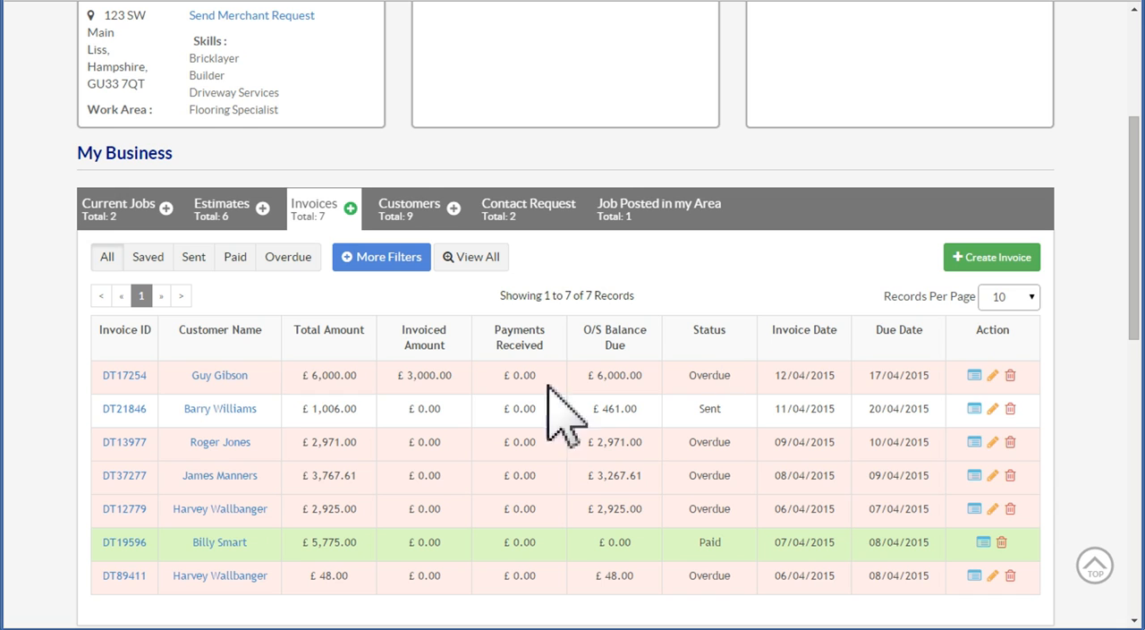
Reopen the £6,000.00 invoice for editing and record a received payment of 3000 titled "50% deposit received (give date)"
left_click(122, 375)
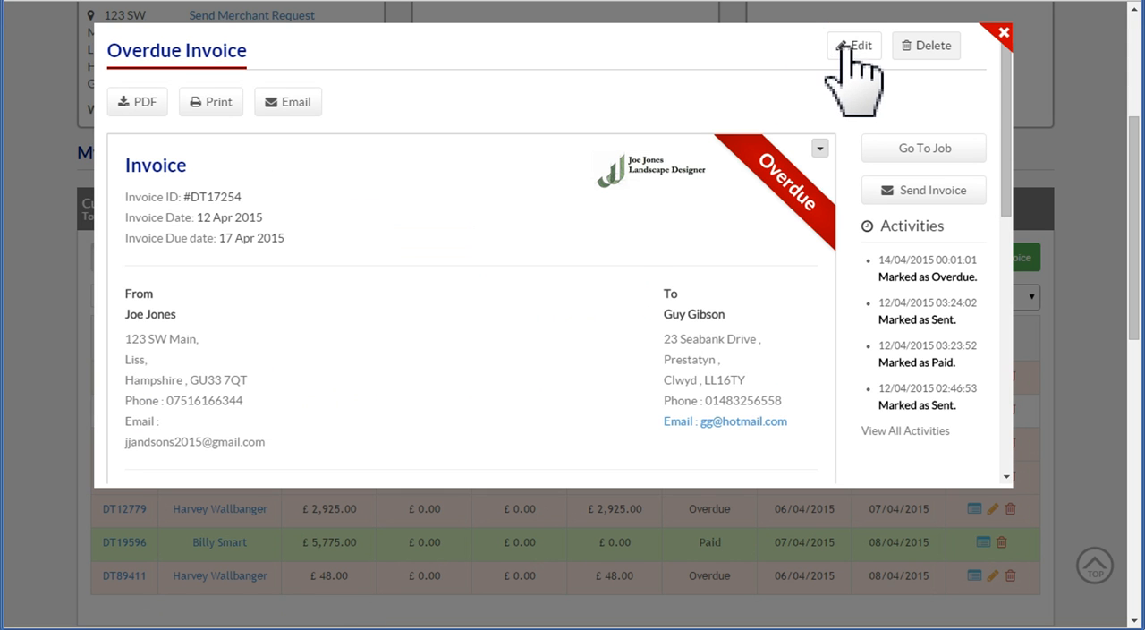
left_click(850, 46)
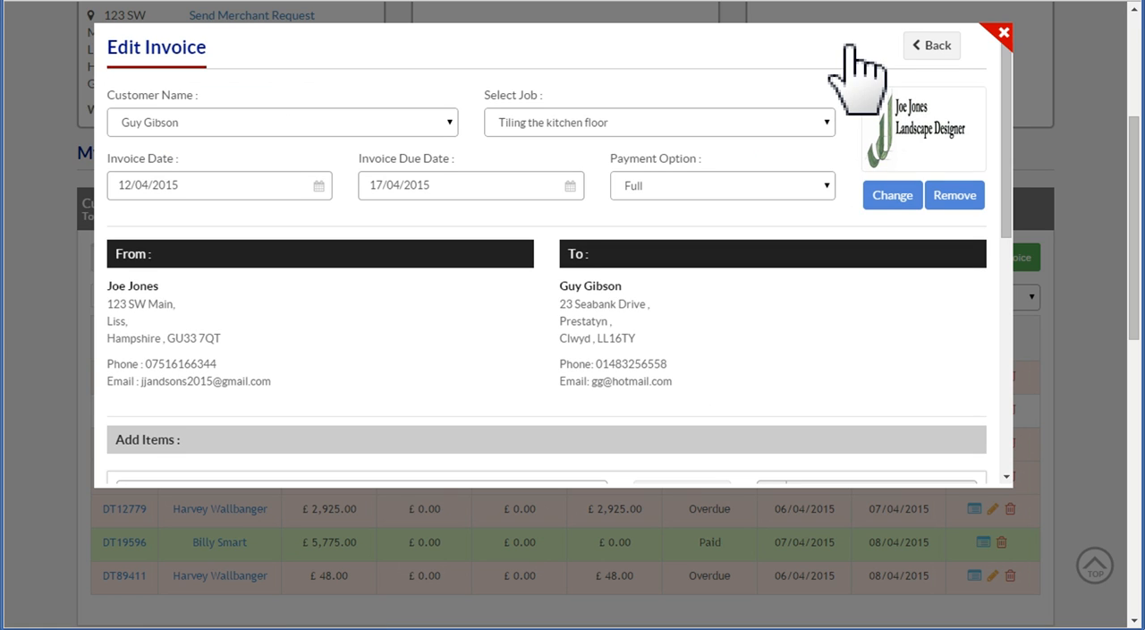
left_click_drag(1004, 186, 1018, 349)
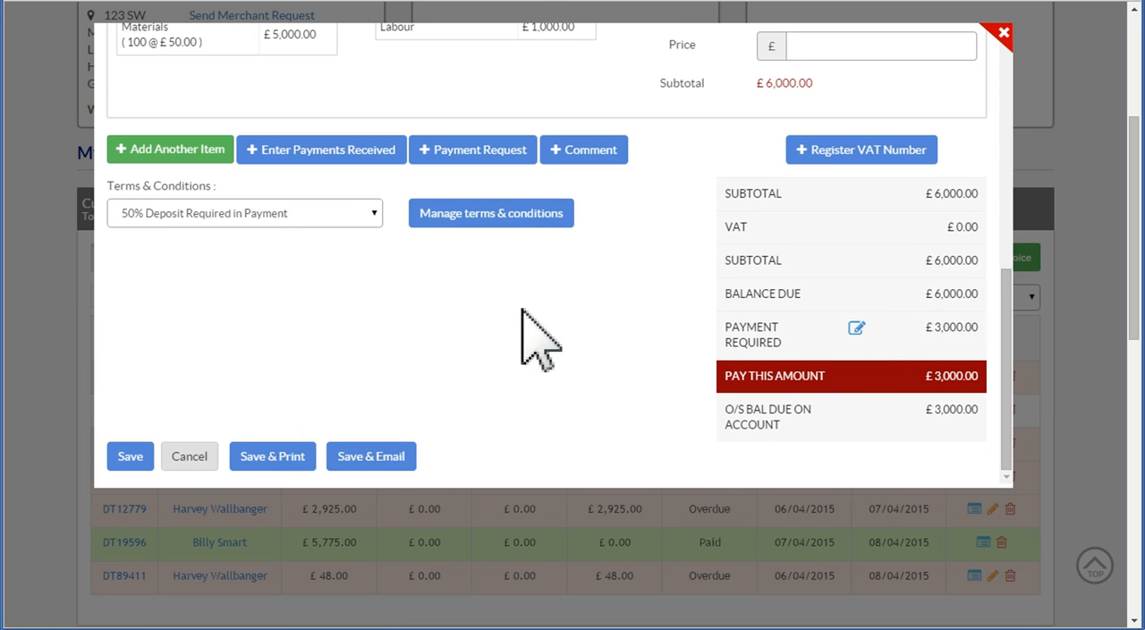
left_click(327, 166)
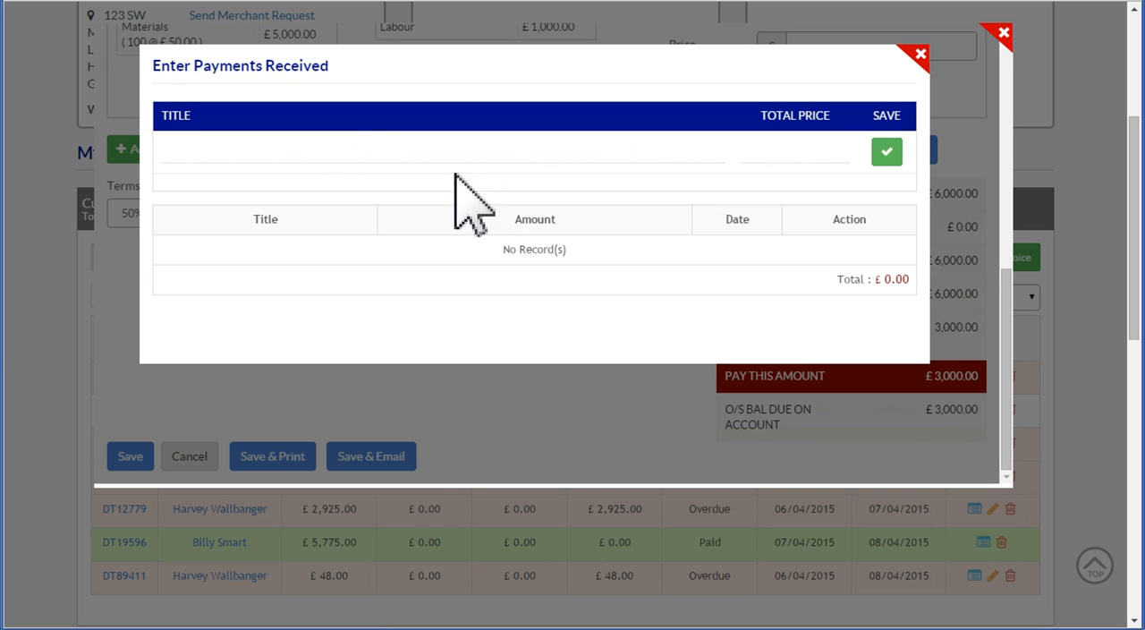
left_click(202, 152)
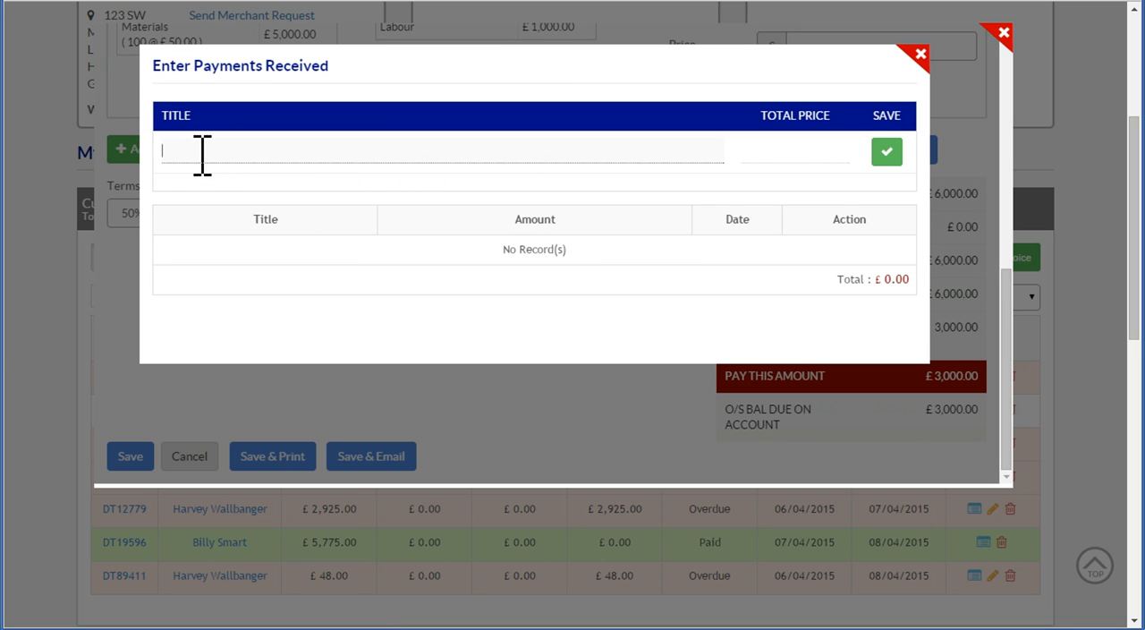
type("50%")
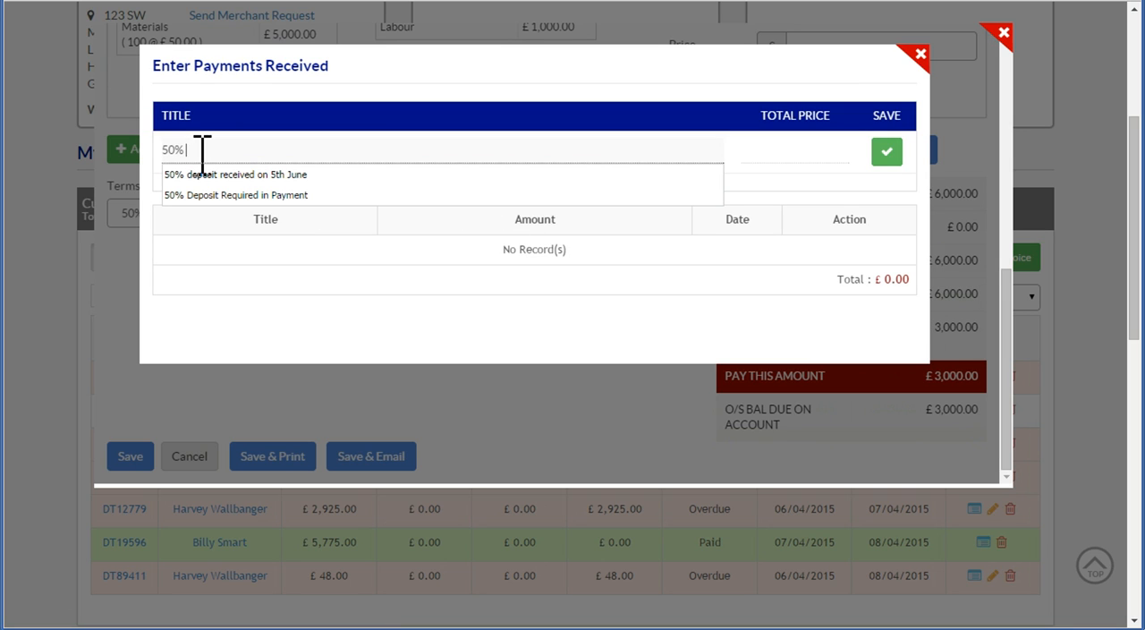
type(" deposit rece")
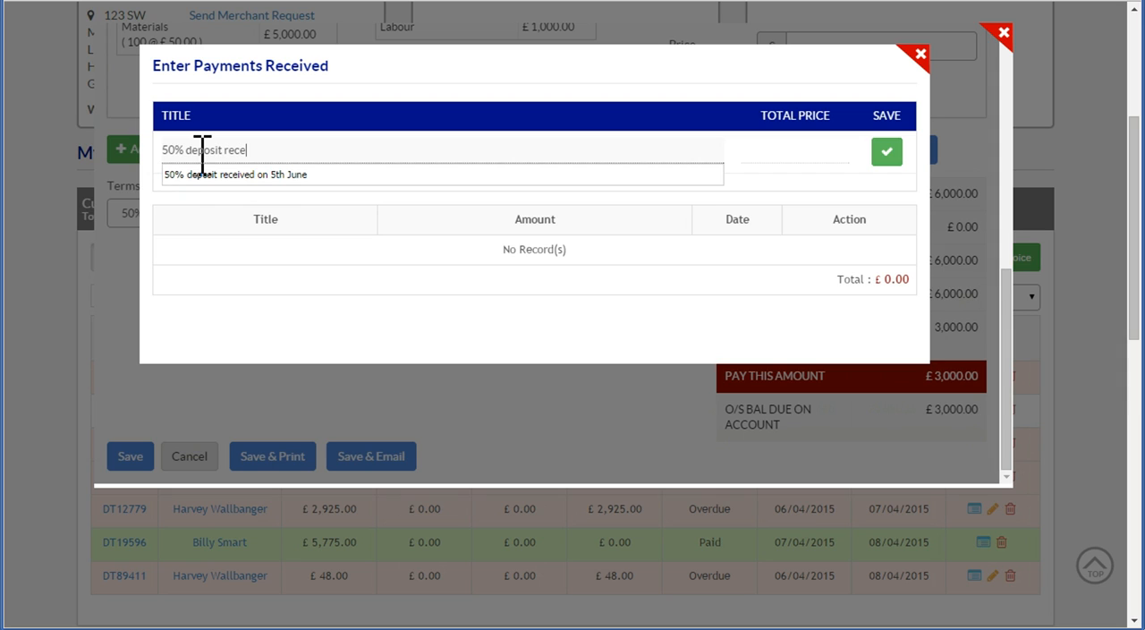
type("ived (give date")
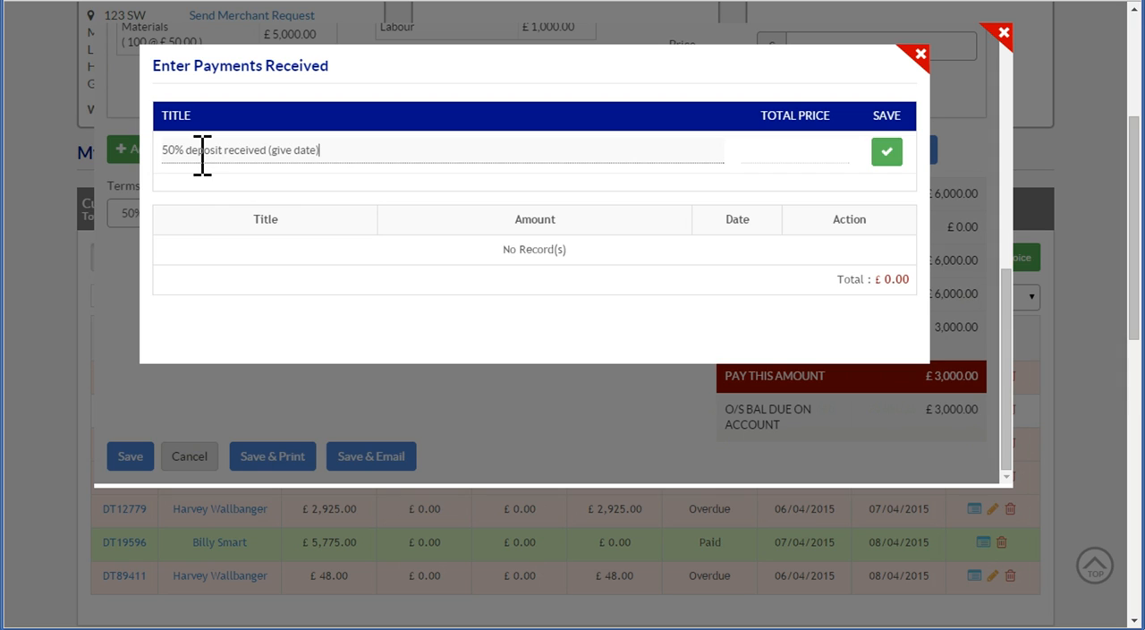
key("Tab")
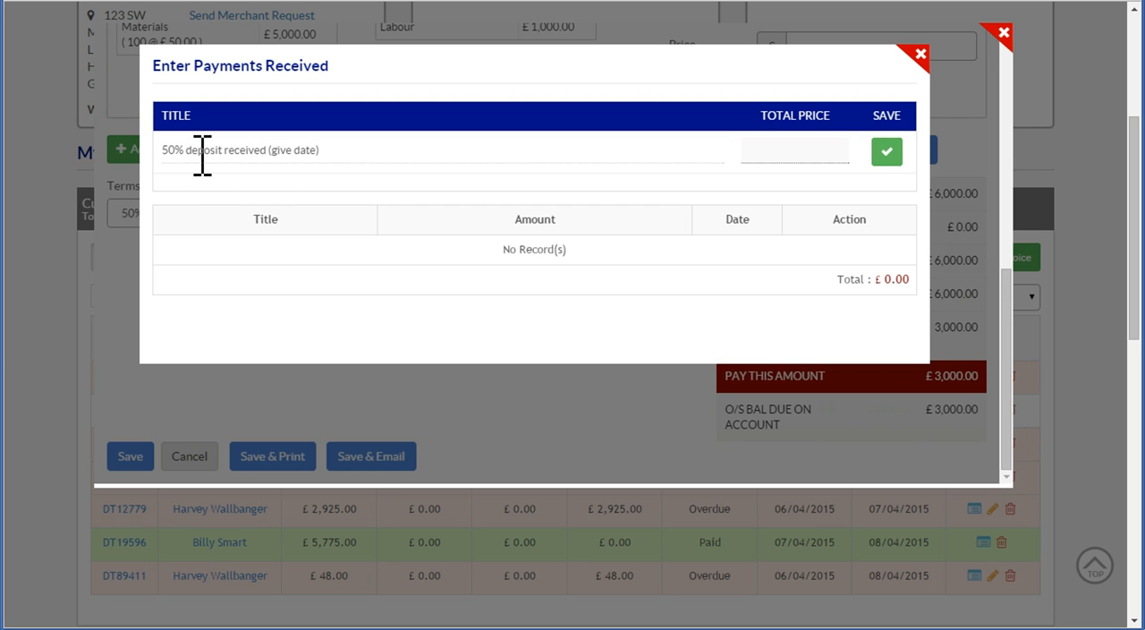
type("3000")
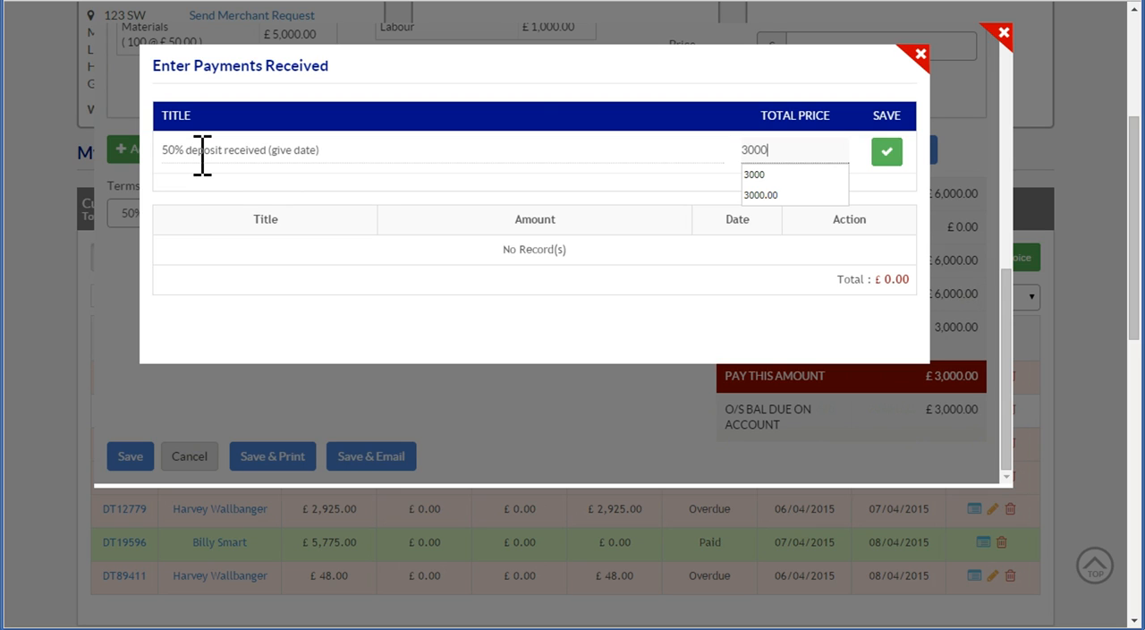
left_click(887, 151)
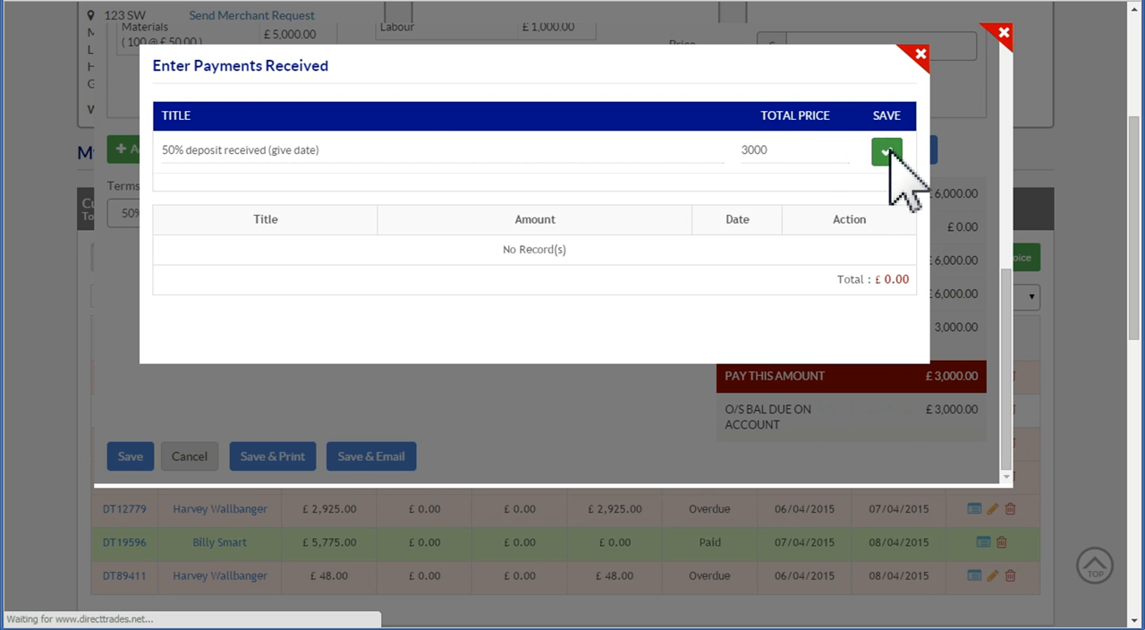
left_click(920, 54)
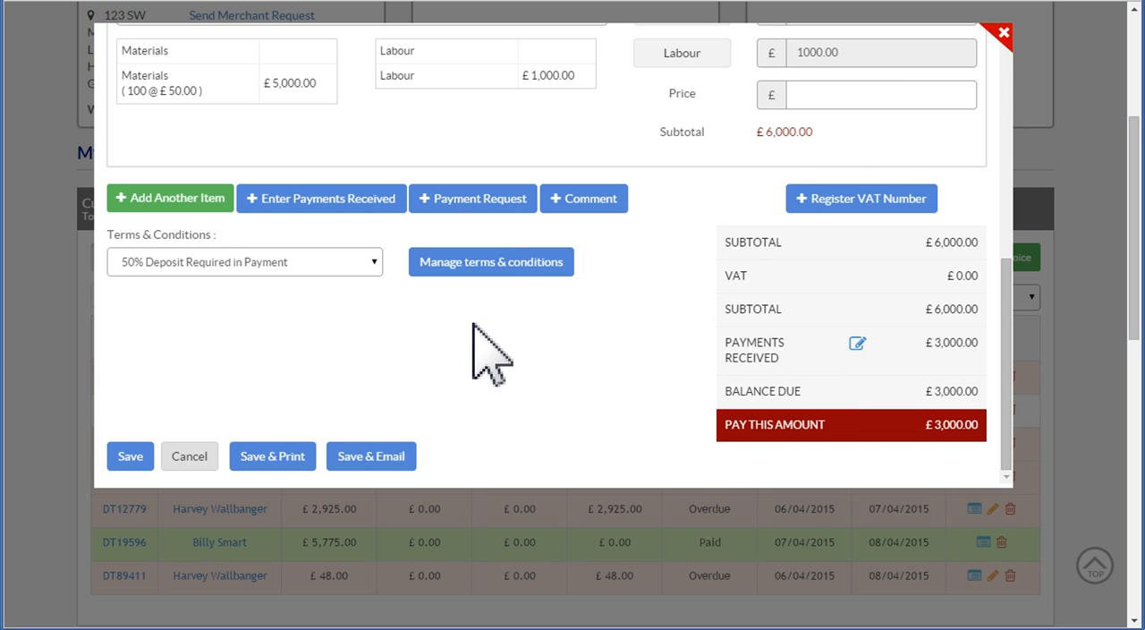
Add a payment request to the invoice with a deposit amount of 1500
left_click(466, 201)
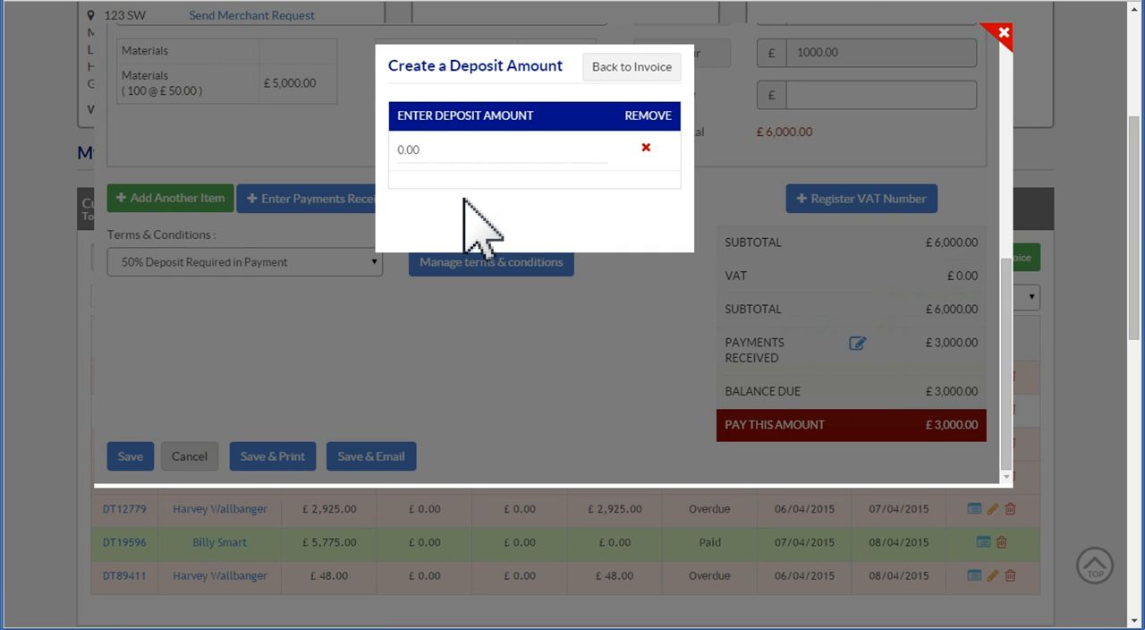
left_click(460, 150)
type("1")
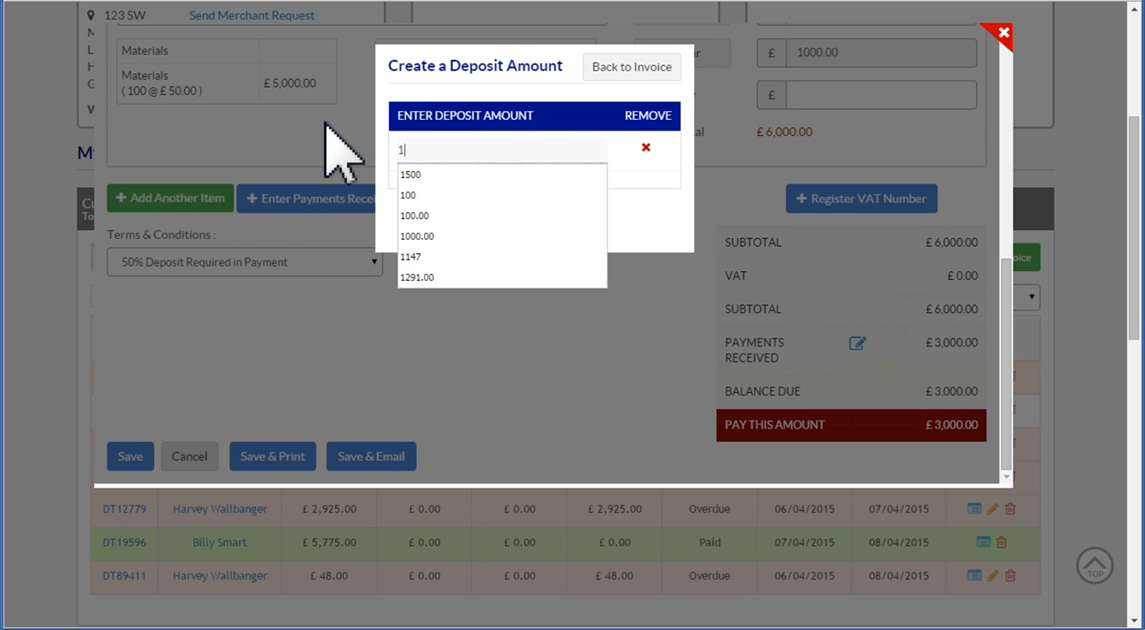
type("500")
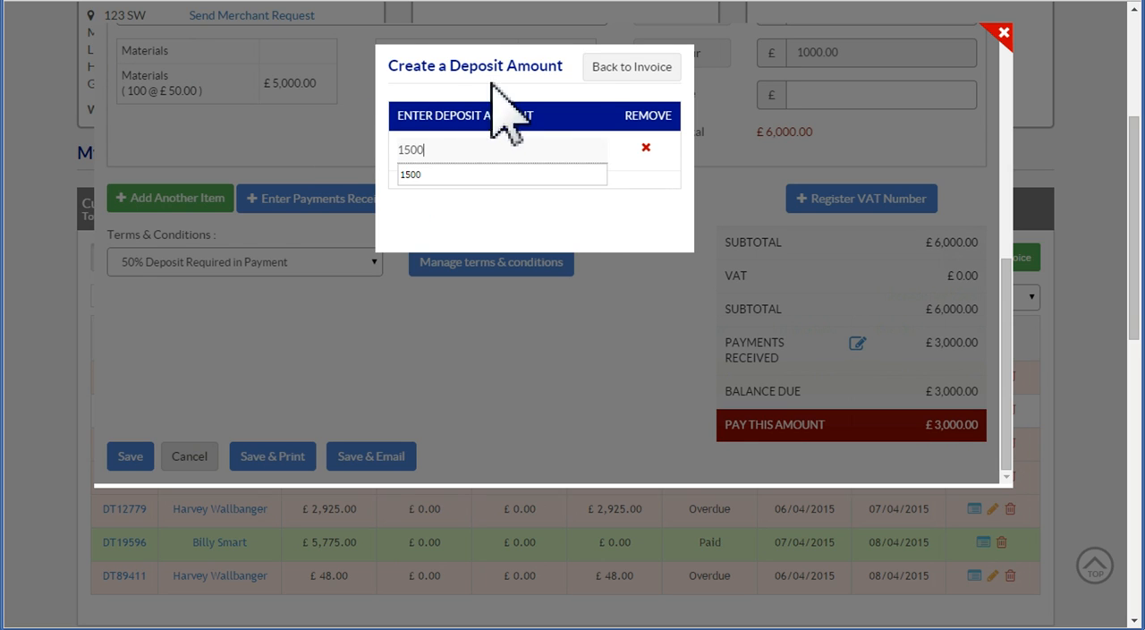
left_click(623, 68)
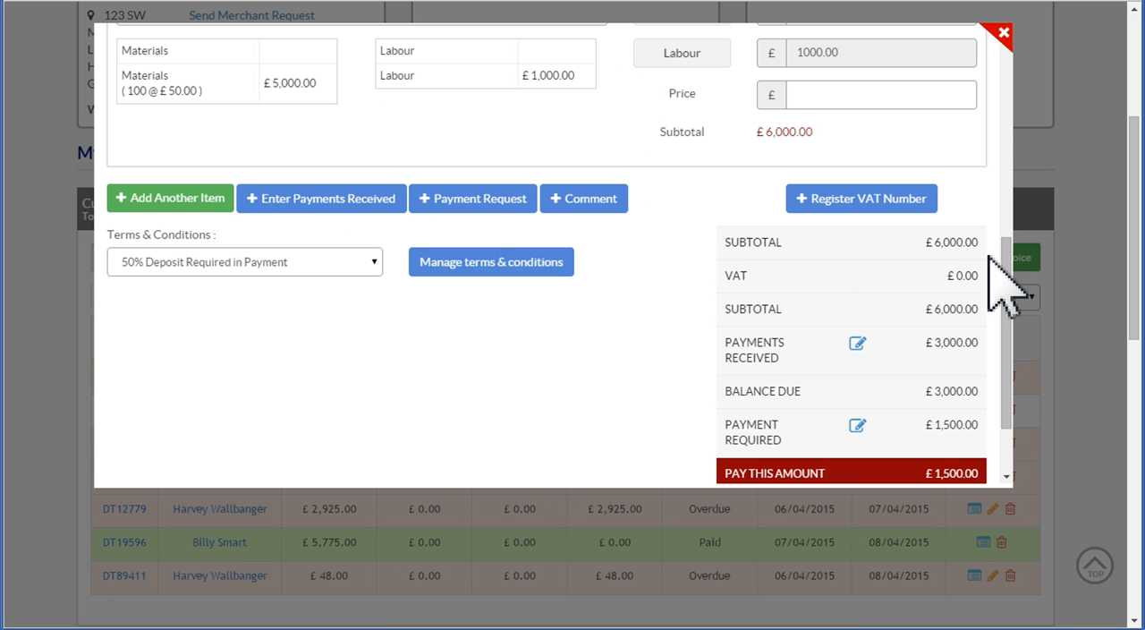
Save the invoice with its recorded payment and payment request, and return to the invoice list
scroll(1006, 269, "down", 1)
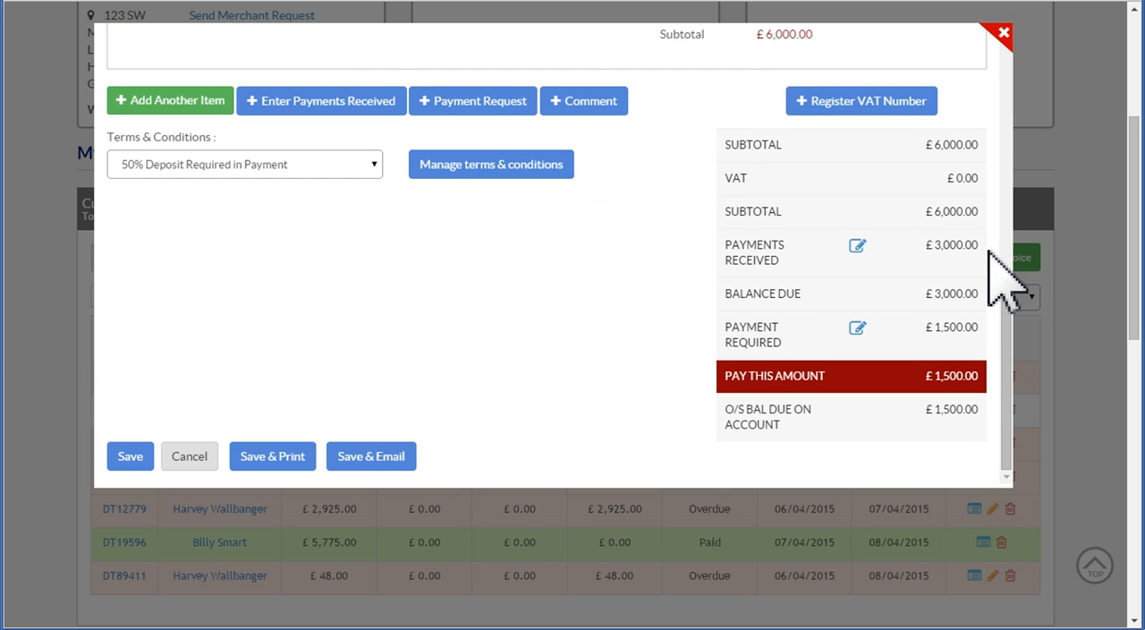
left_click(134, 456)
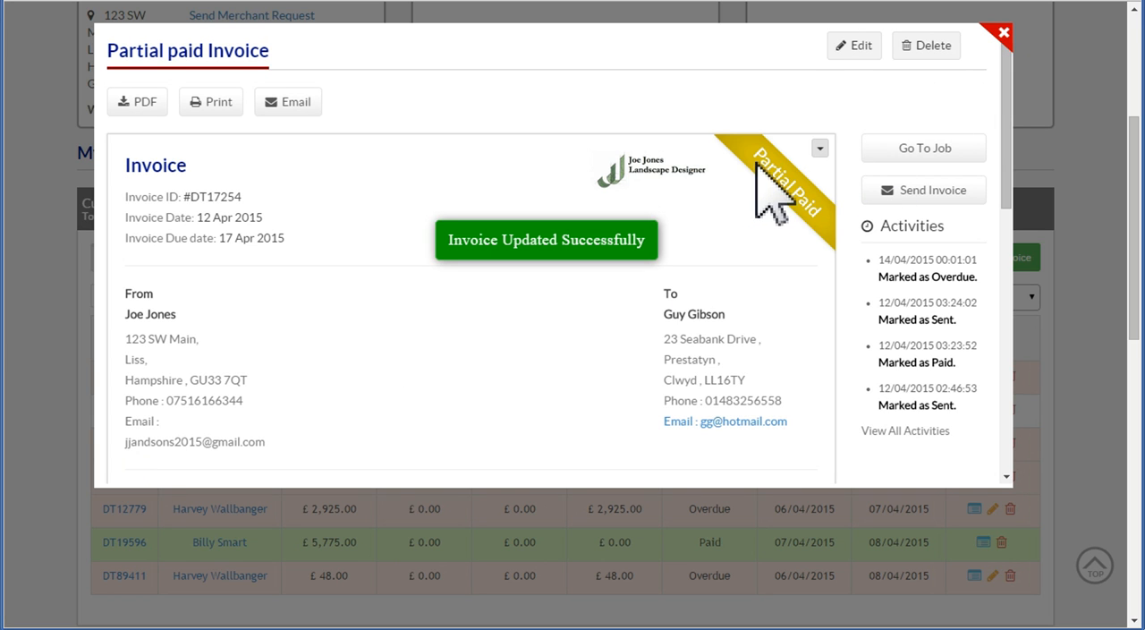
left_click(1004, 32)
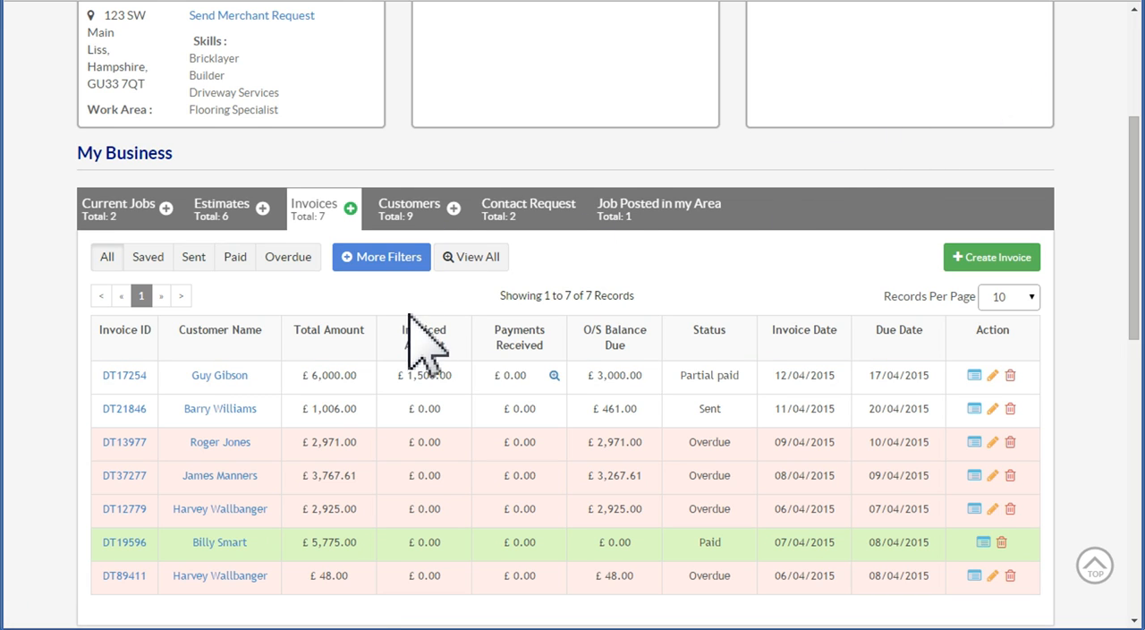
left_click(75, 0)
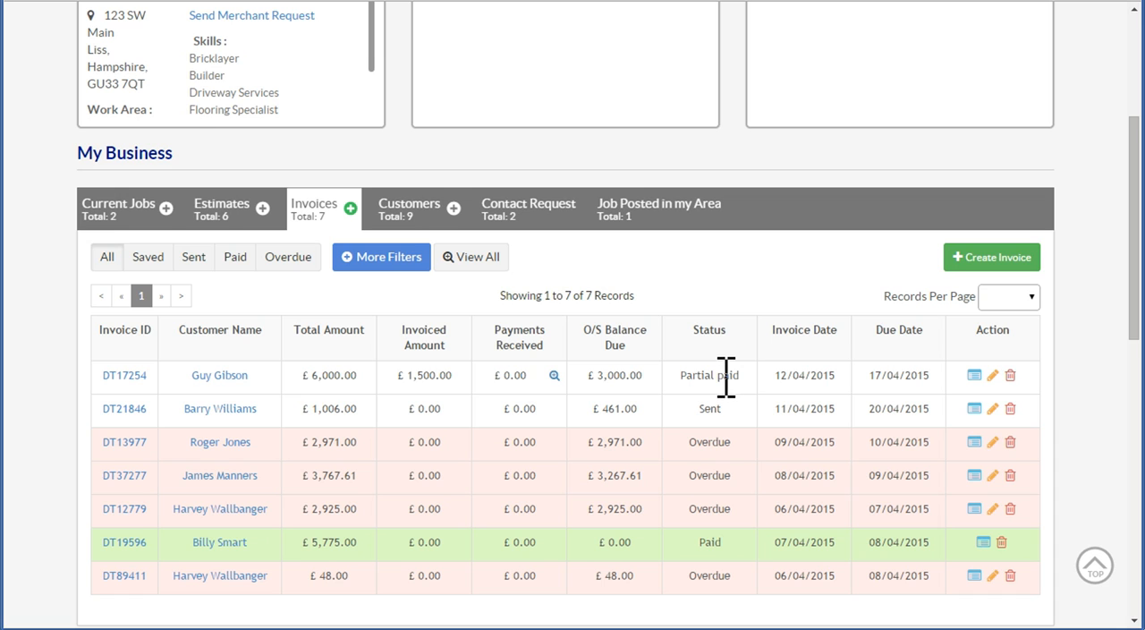
Reopen the £6,000.00 invoice for editing and bring up its form for entering received payments
left_click(125, 378)
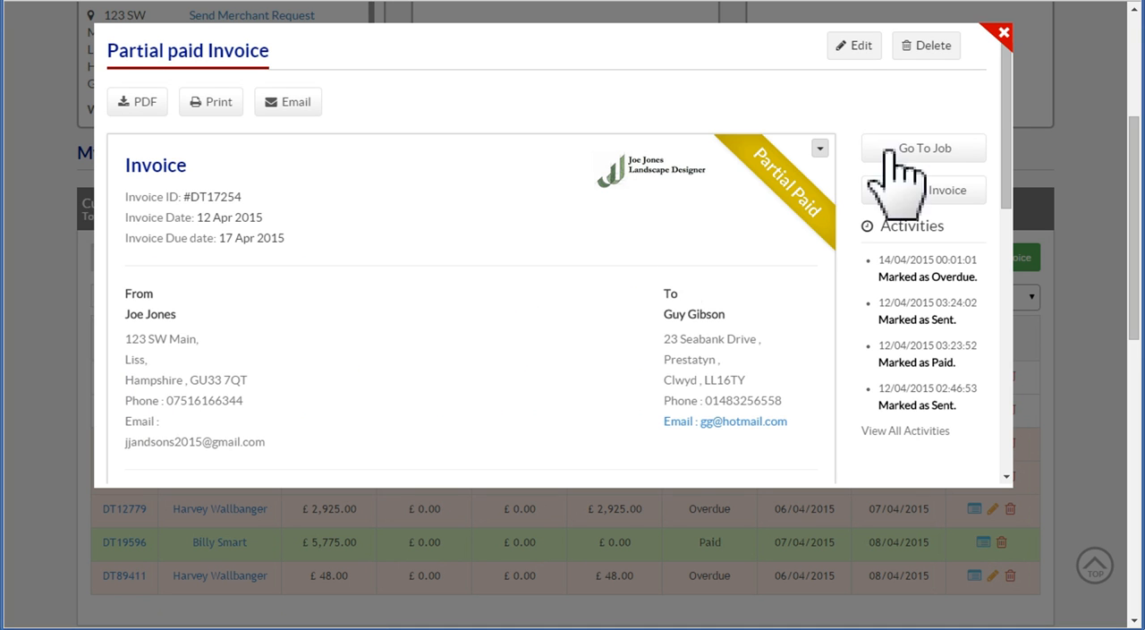
left_click(863, 52)
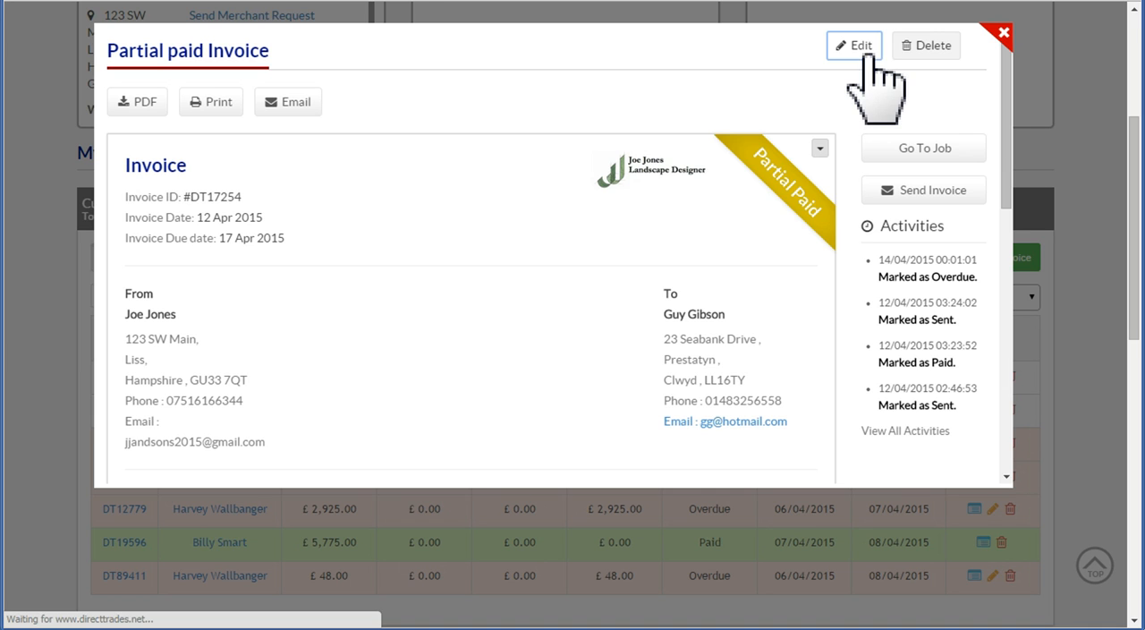
scroll(949, 260, "down", 7)
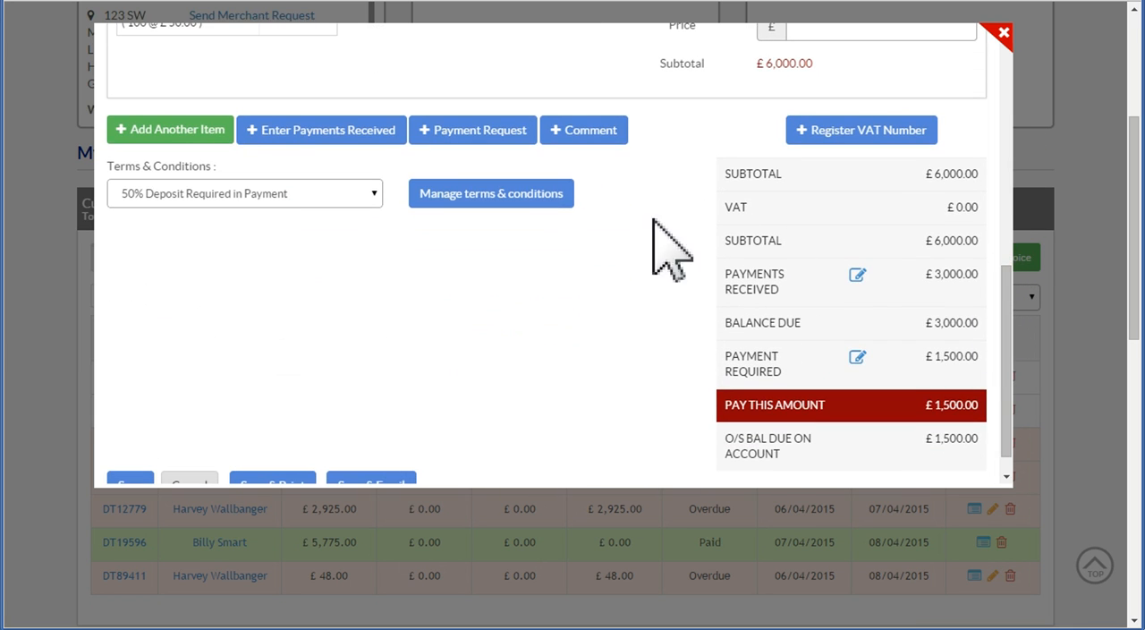
left_click(335, 156)
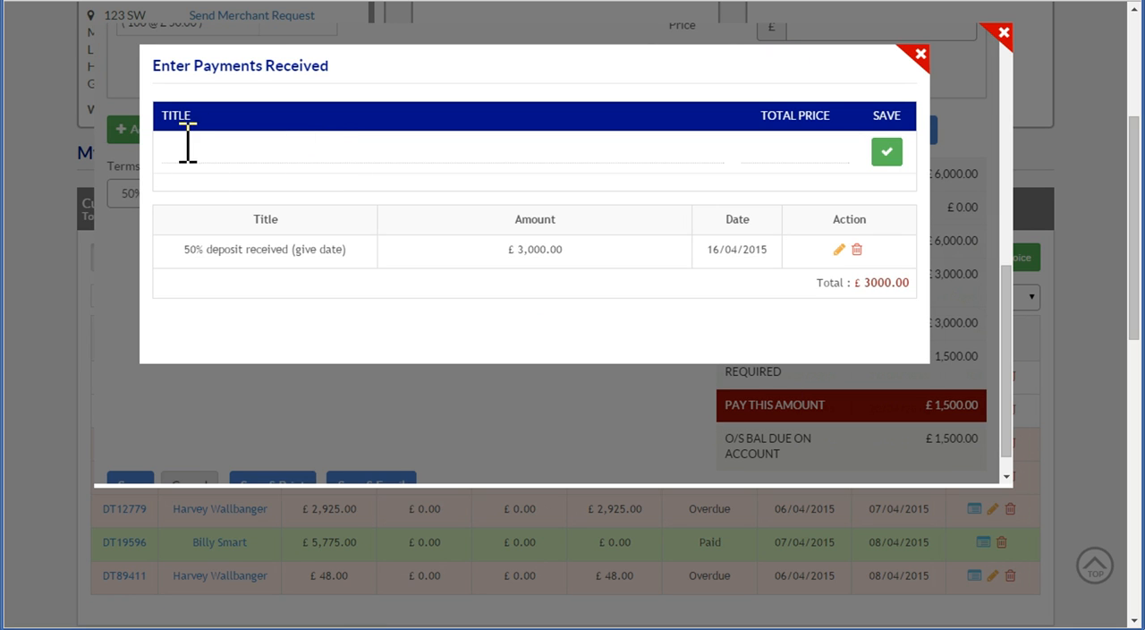
Record a received payment of 1500 titled "Stage 1 payment received on 18th April 2015" and return to the invoice
left_click(186, 149)
type("Stage")
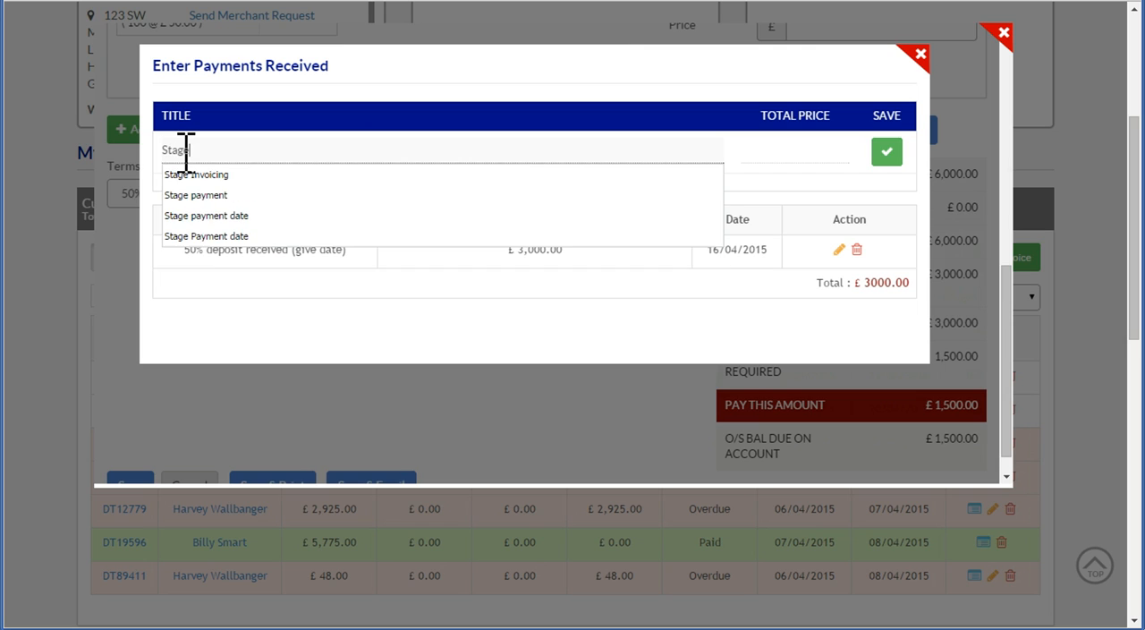
type(" 1 paymn")
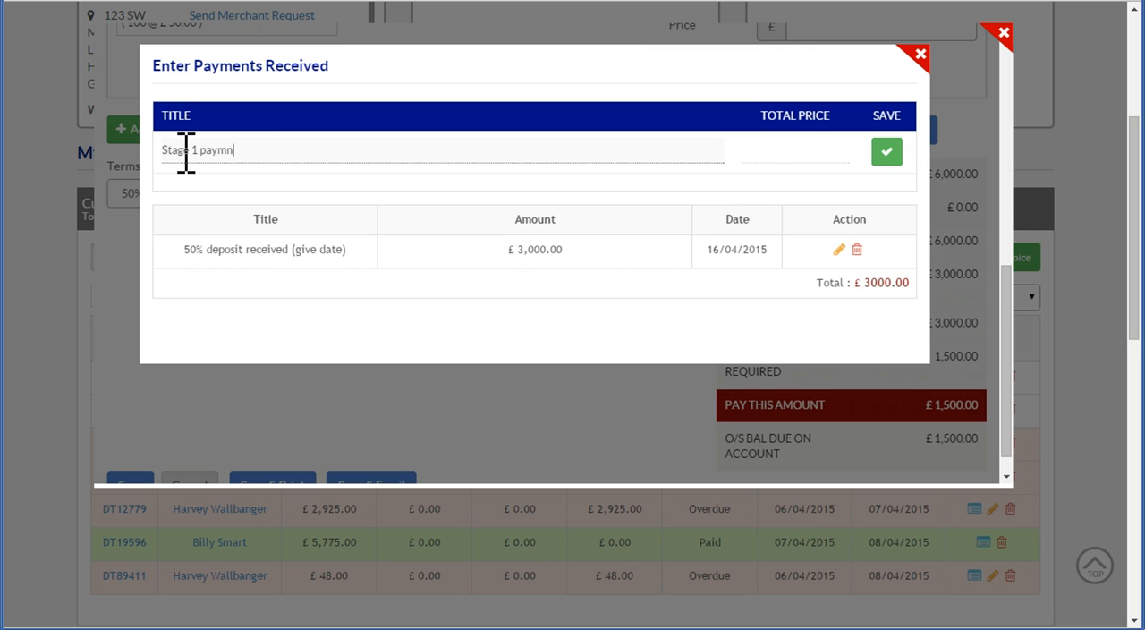
type("et received on 18th April 2015")
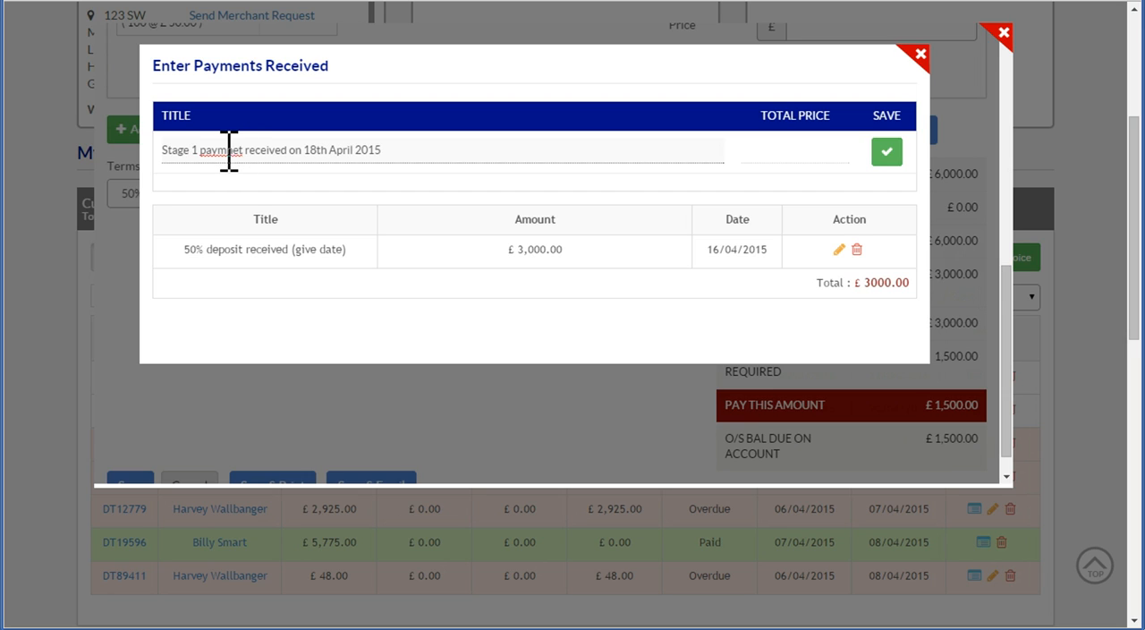
key("BackSpace")
key("BackSpace")
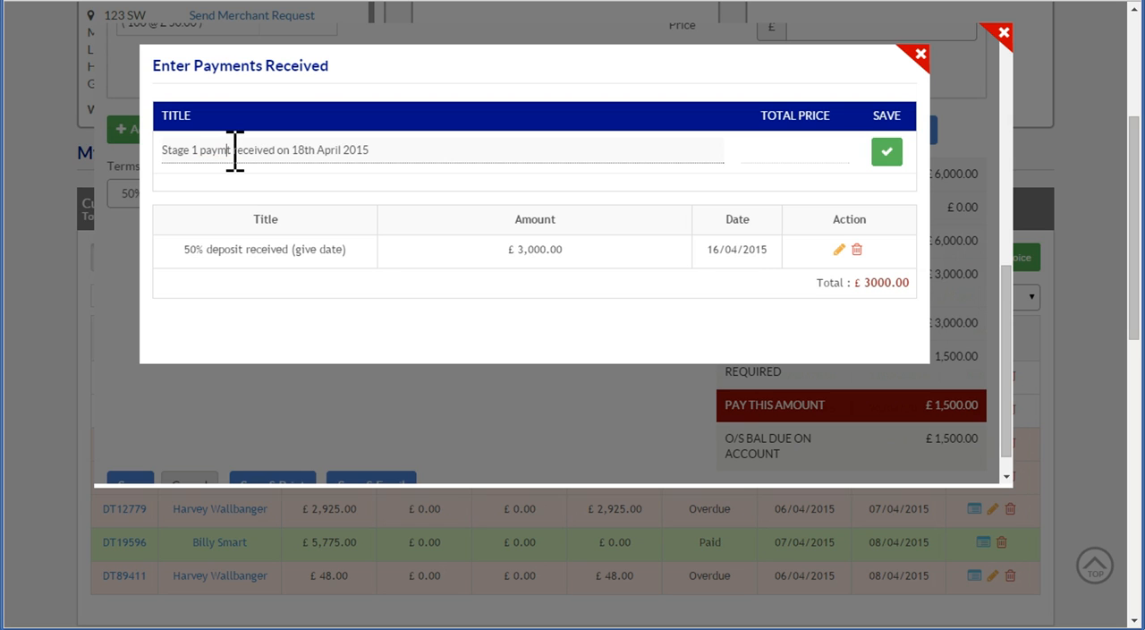
type("en")
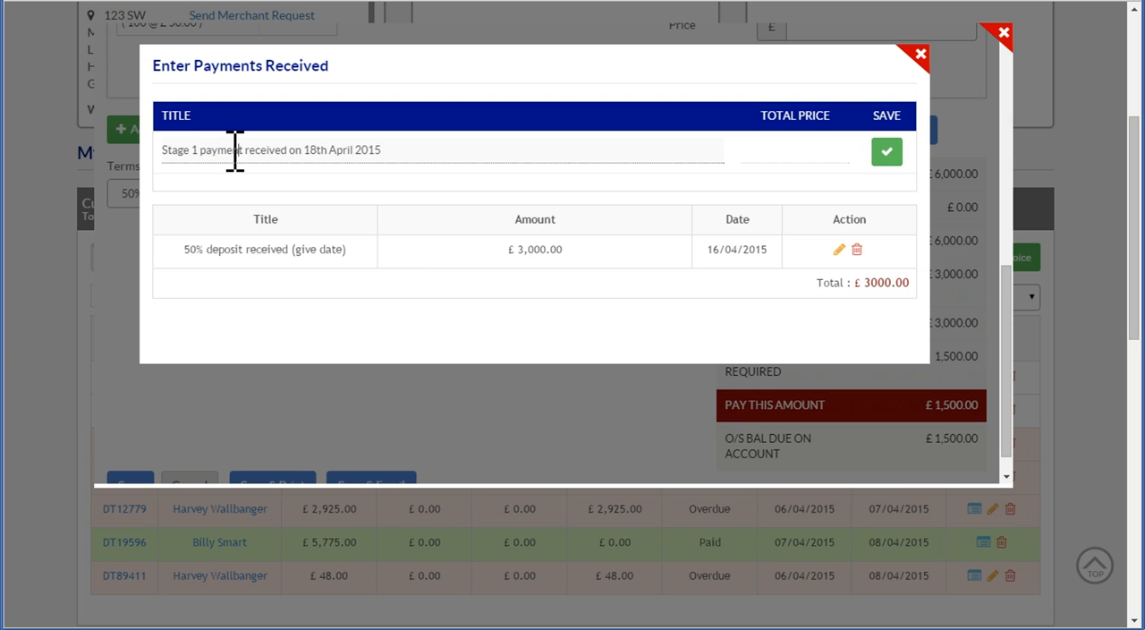
left_click(784, 150)
type("1500")
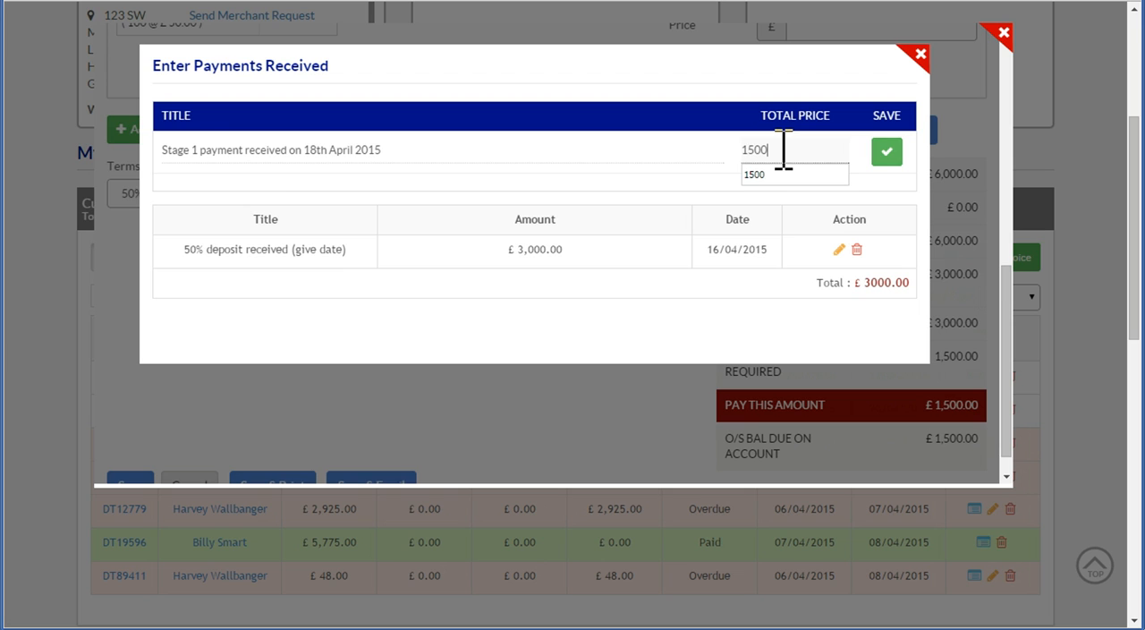
left_click(887, 152)
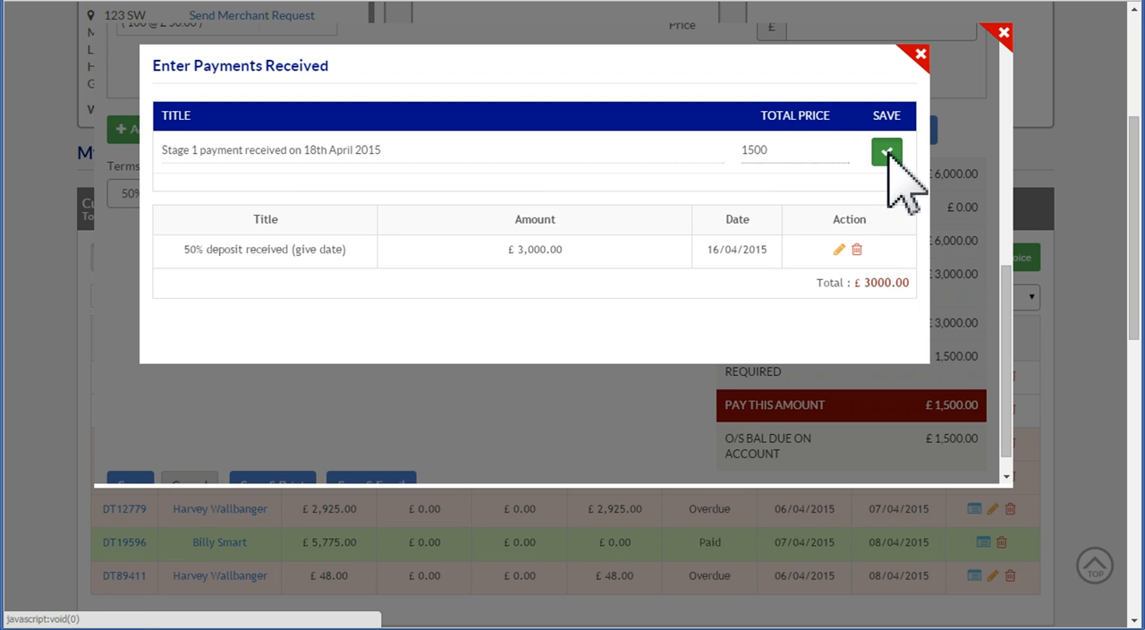
left_click(921, 53)
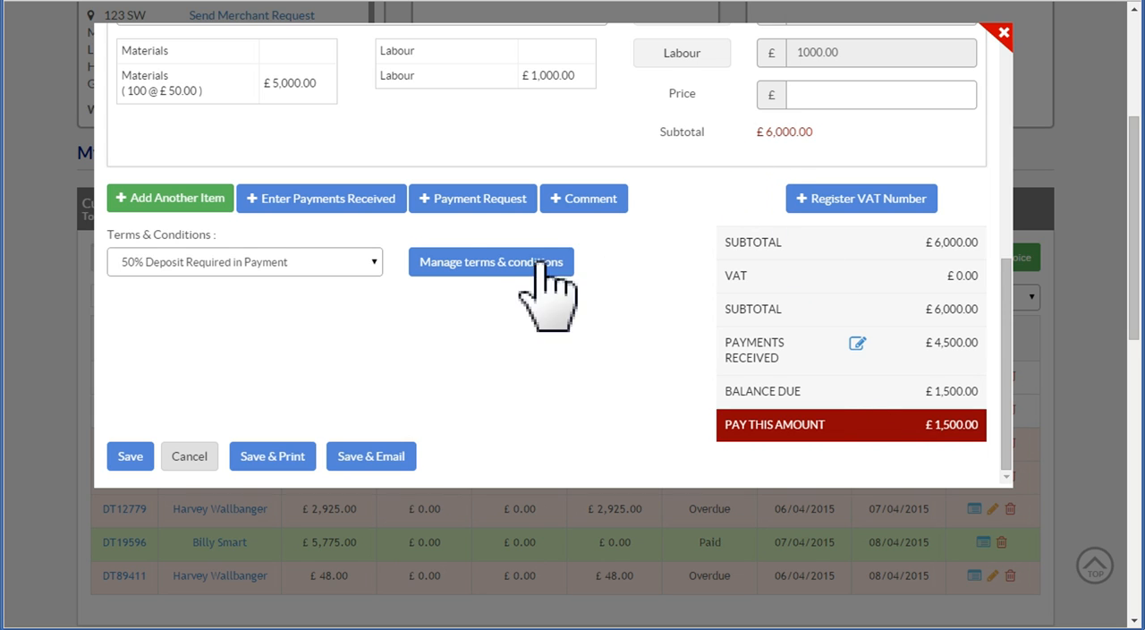
Add a payment request with a deposit amount of 1500 to the invoice
left_click(472, 198)
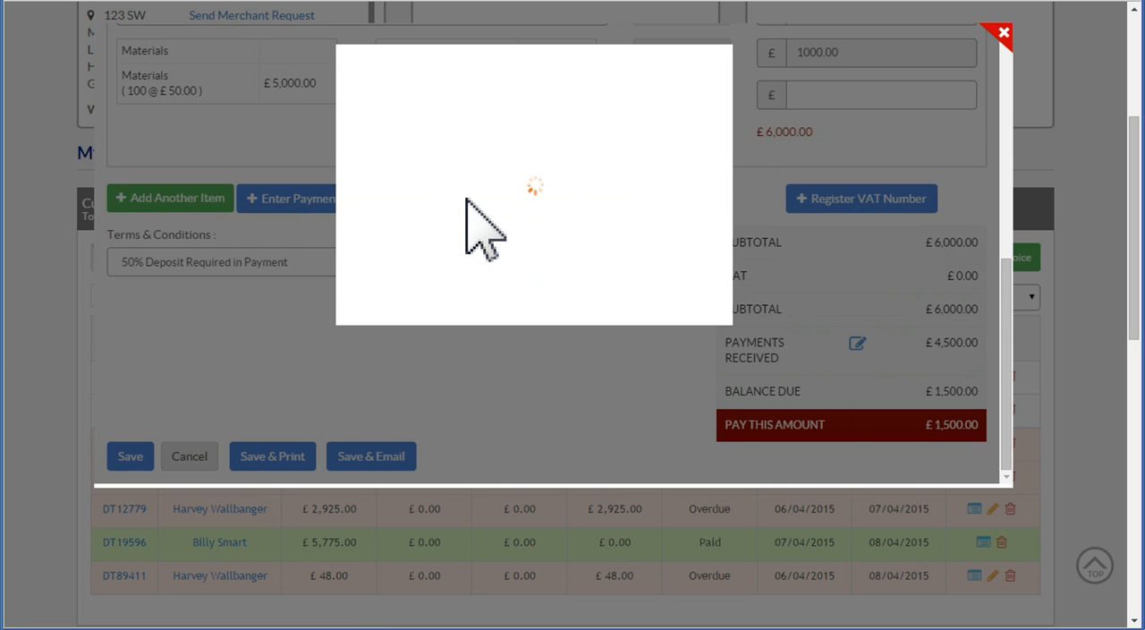
left_click_drag(439, 148, 396, 152)
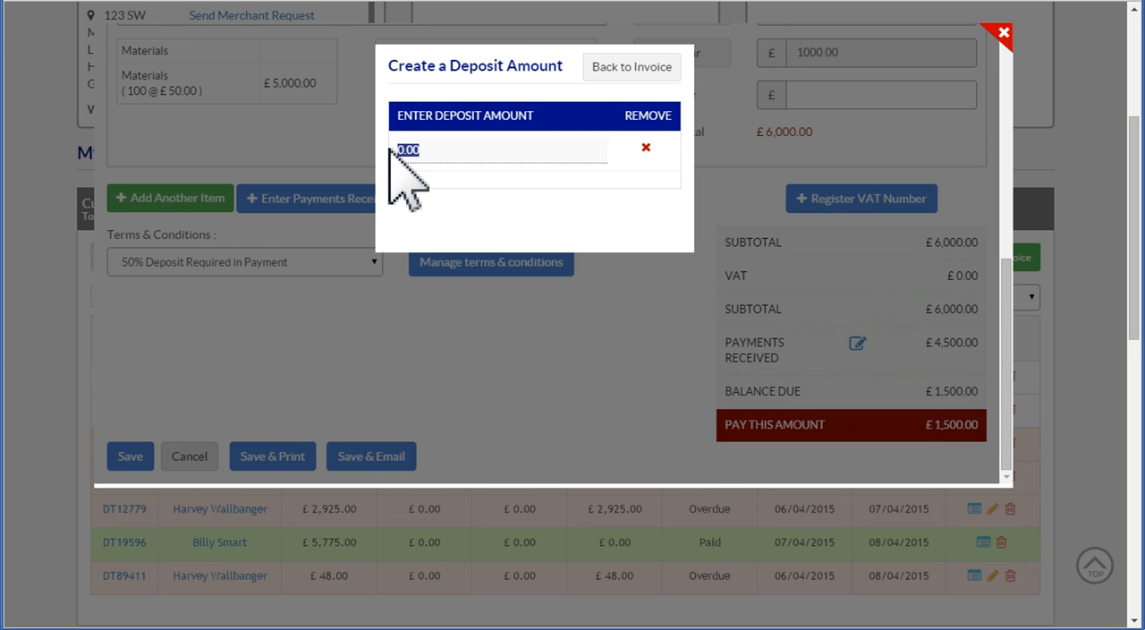
type("15")
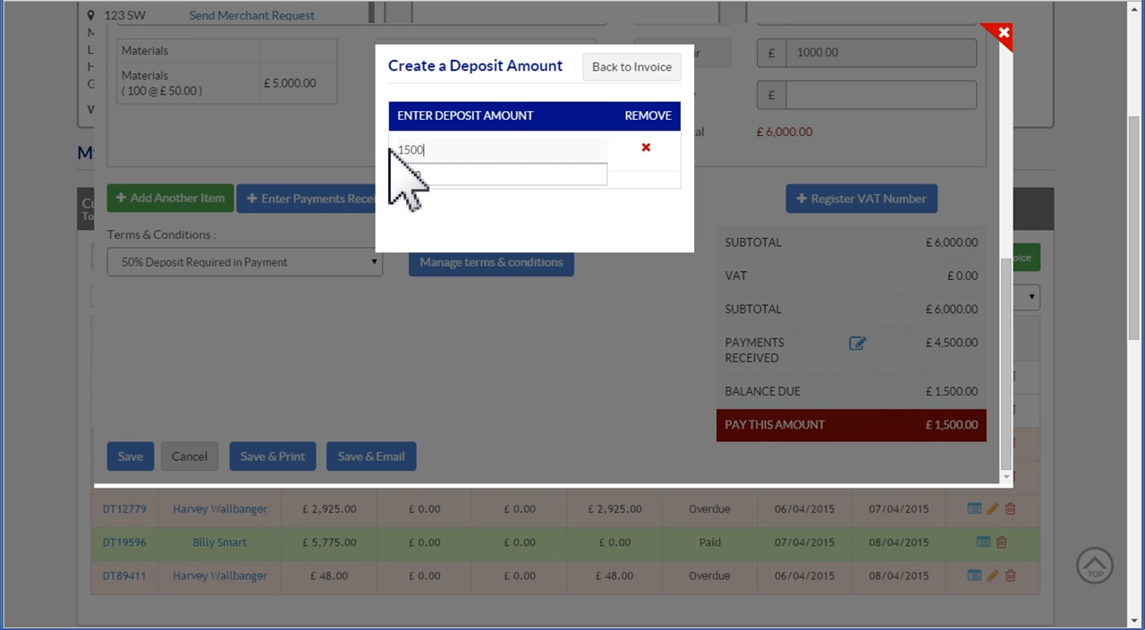
left_click(631, 69)
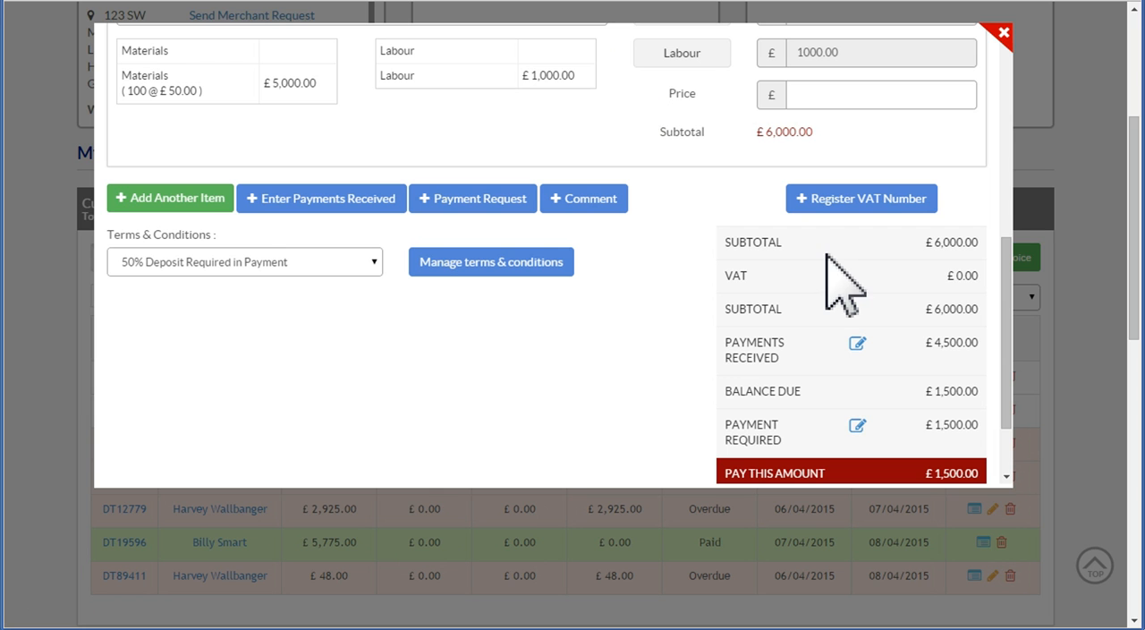
Save the invoice with its stage 1 payment and new payment request, and return to the invoice list
left_click_drag(1009, 260, 1011, 315)
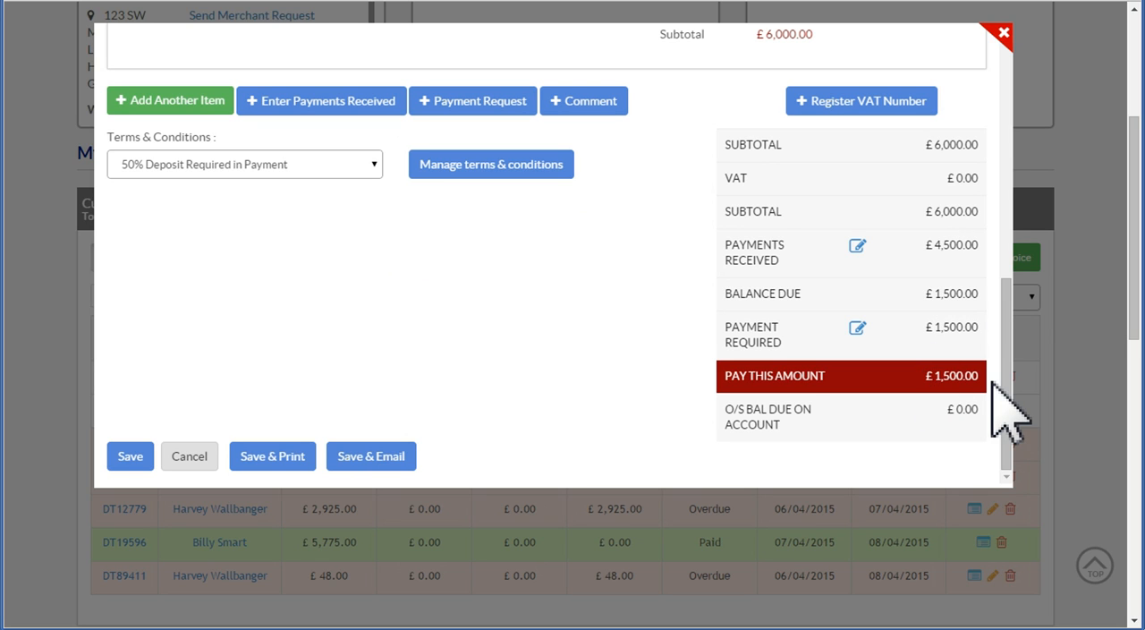
left_click(129, 458)
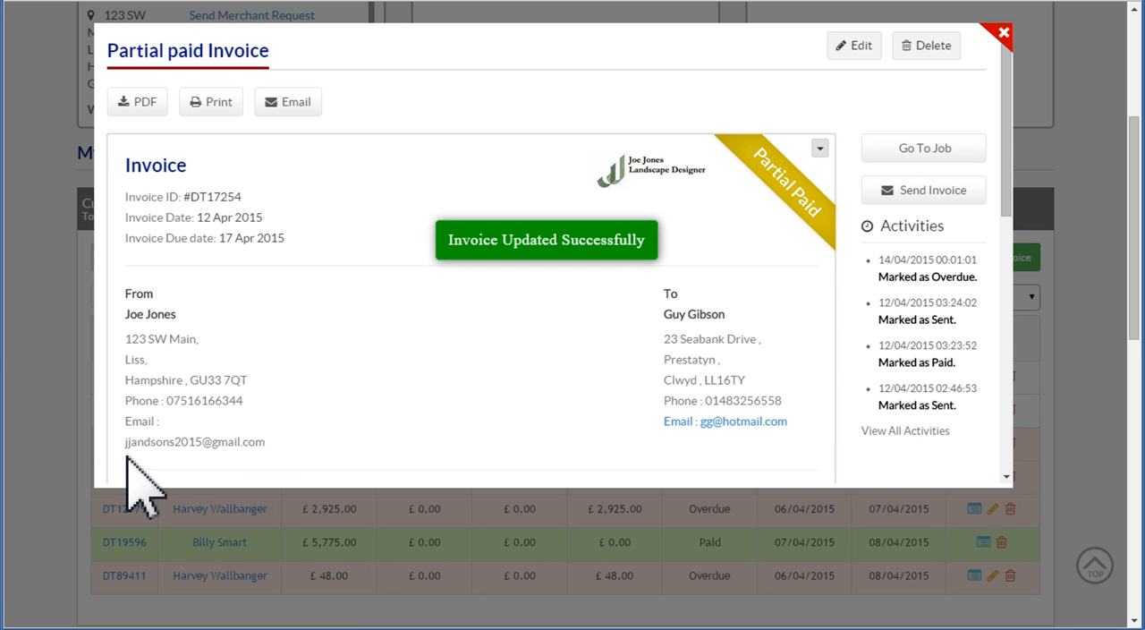
left_click(1005, 36)
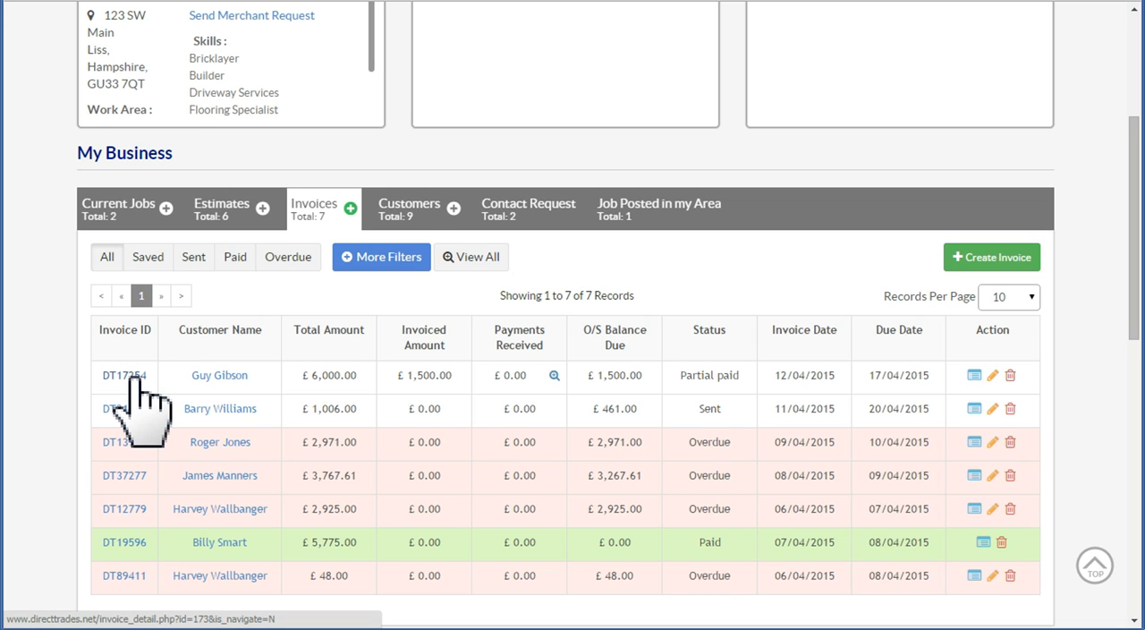
Open the partially paid £6,000.00 invoice for editing again and bring up its received payments entry form
left_click(132, 376)
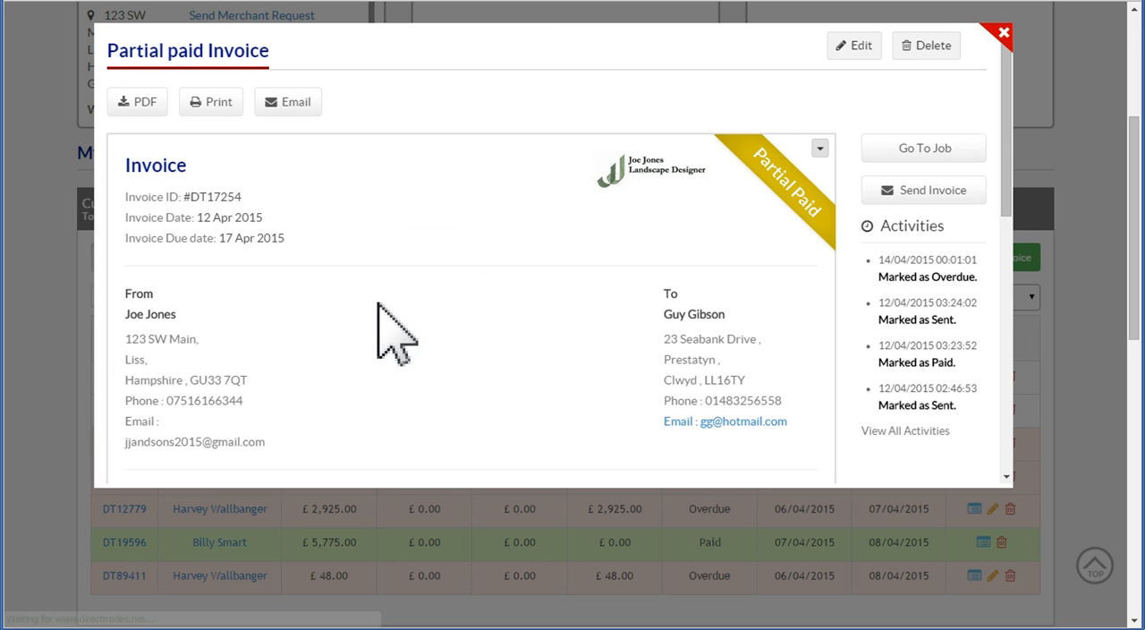
left_click(850, 45)
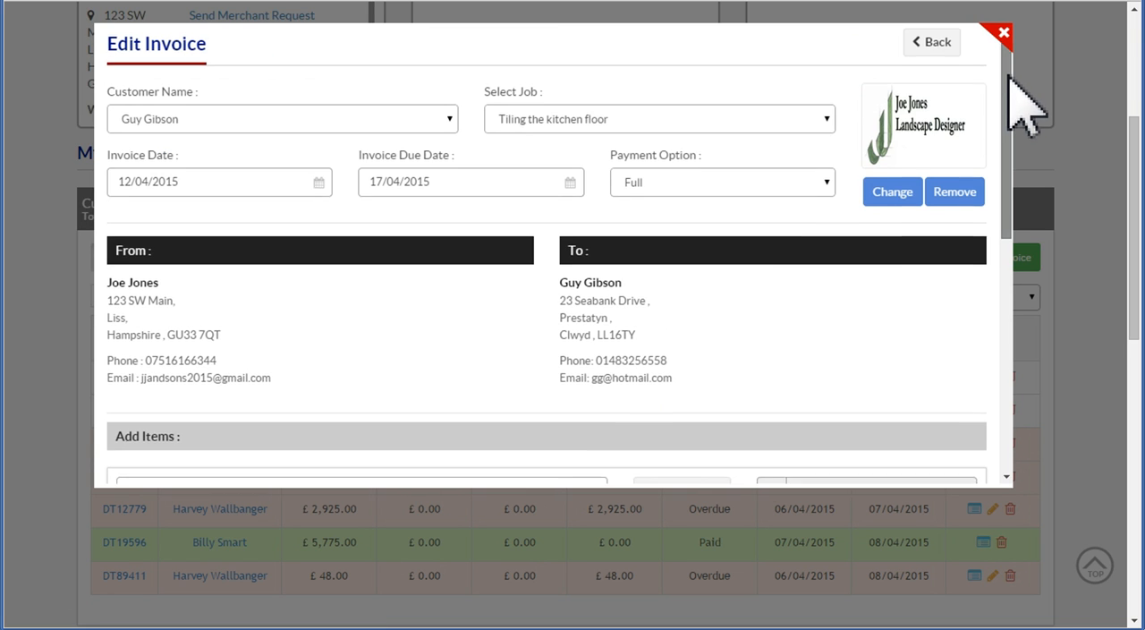
left_click_drag(1003, 72, 1013, 299)
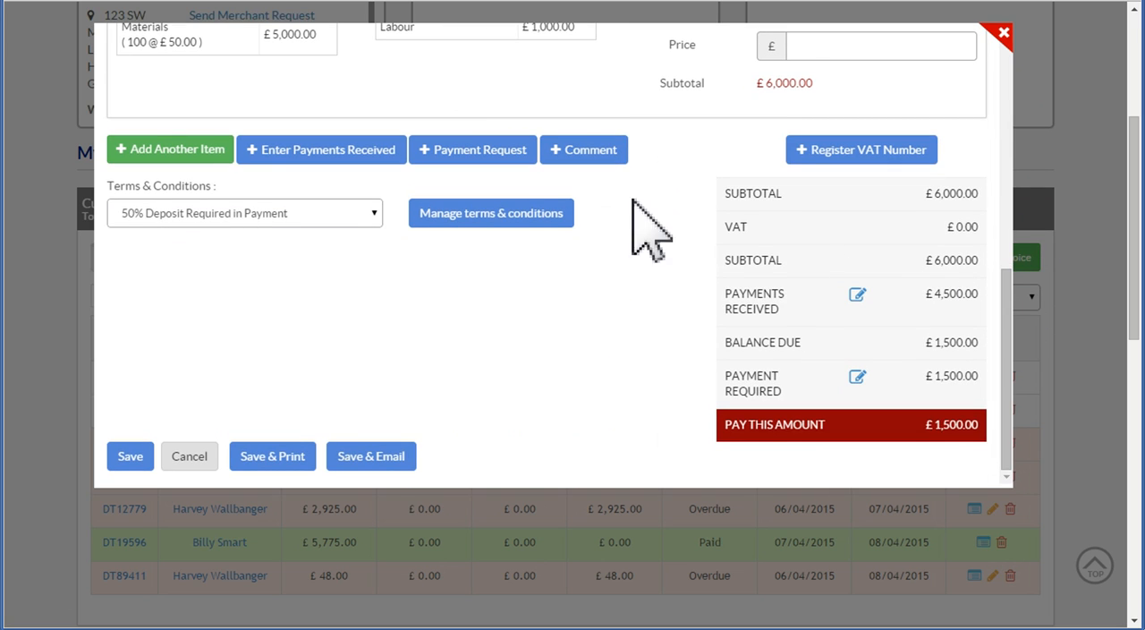
left_click(330, 152)
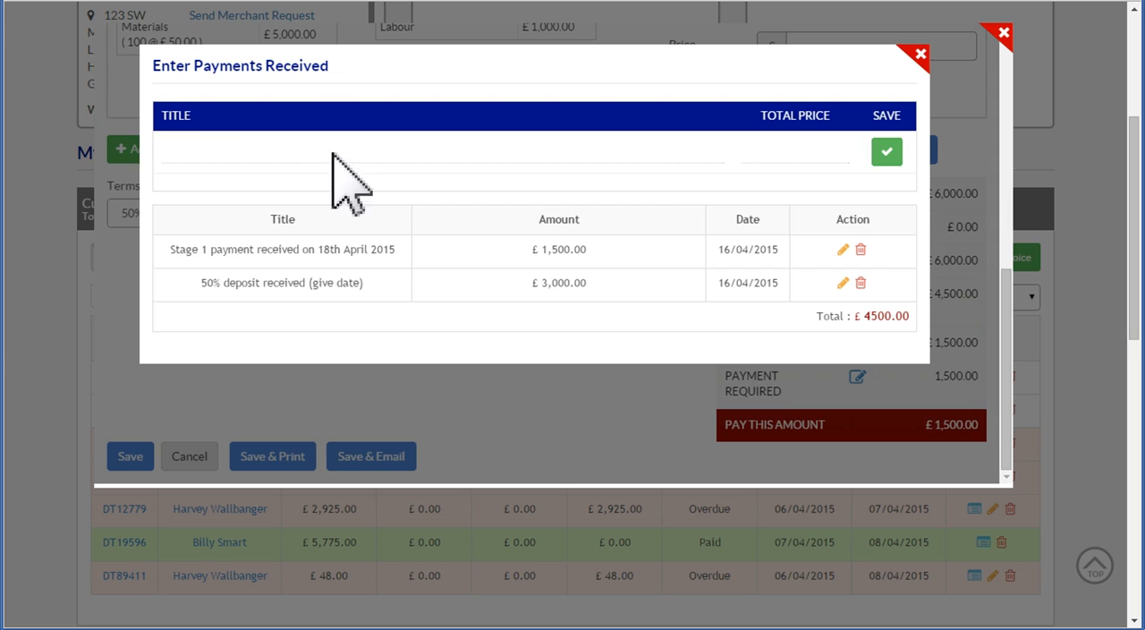
Record a received payment of 1,500 titled "Final Stage payment received on 28th April 2015" and return to the invoice
left_click(202, 156)
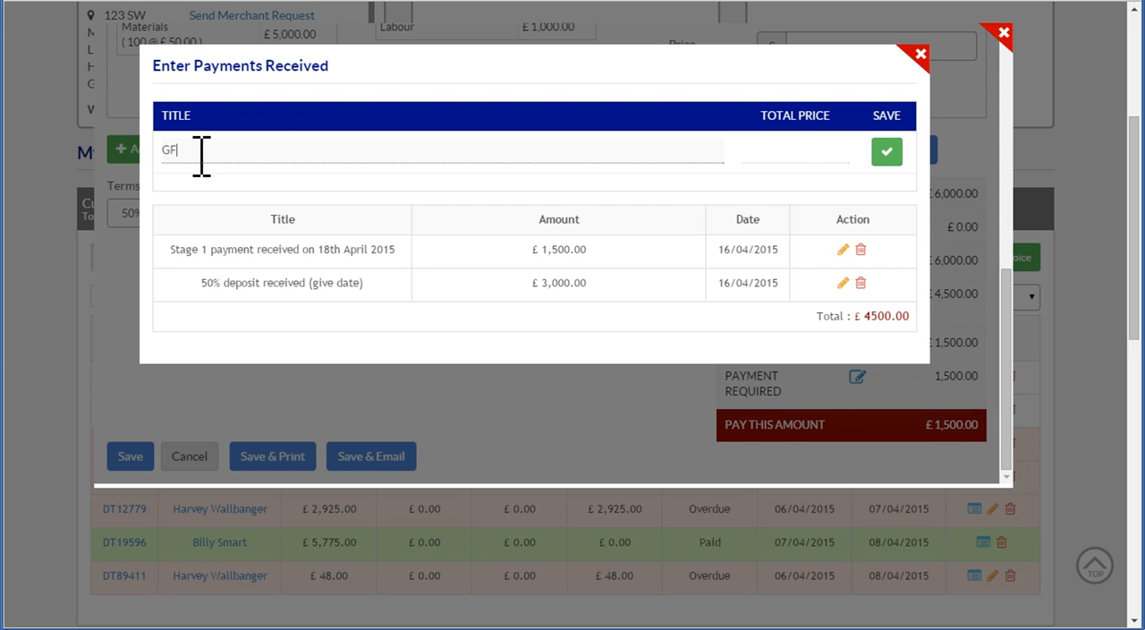
type("GFinal Stage paymnet")
left_click(170, 151)
key("BackSpace")
type("received on 28th April")
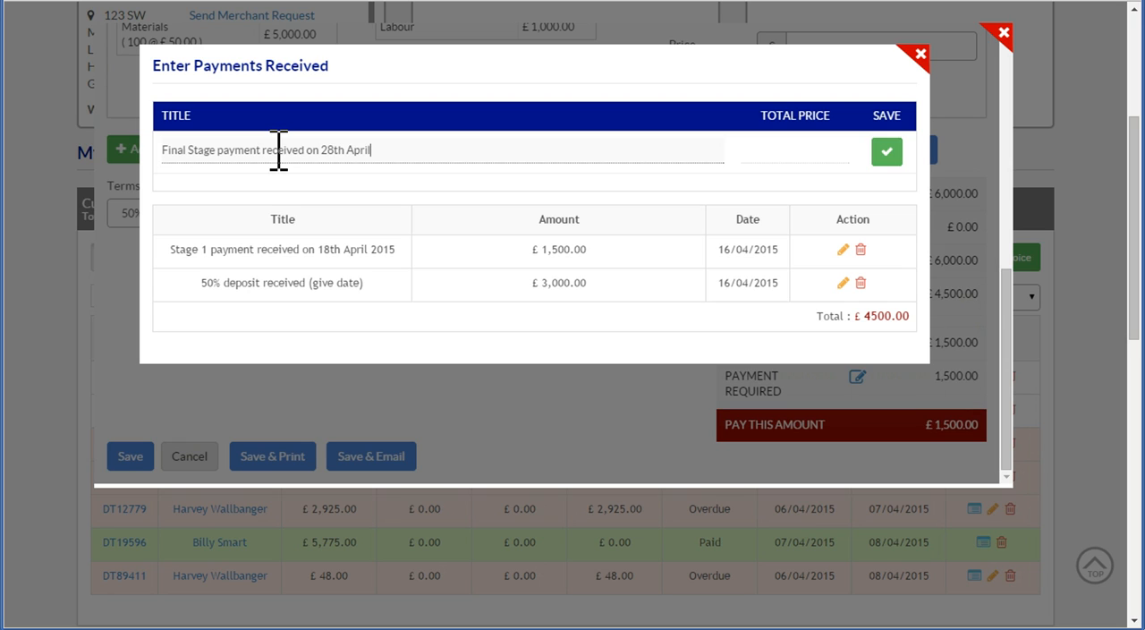
type(" 2015")
left_click(775, 150)
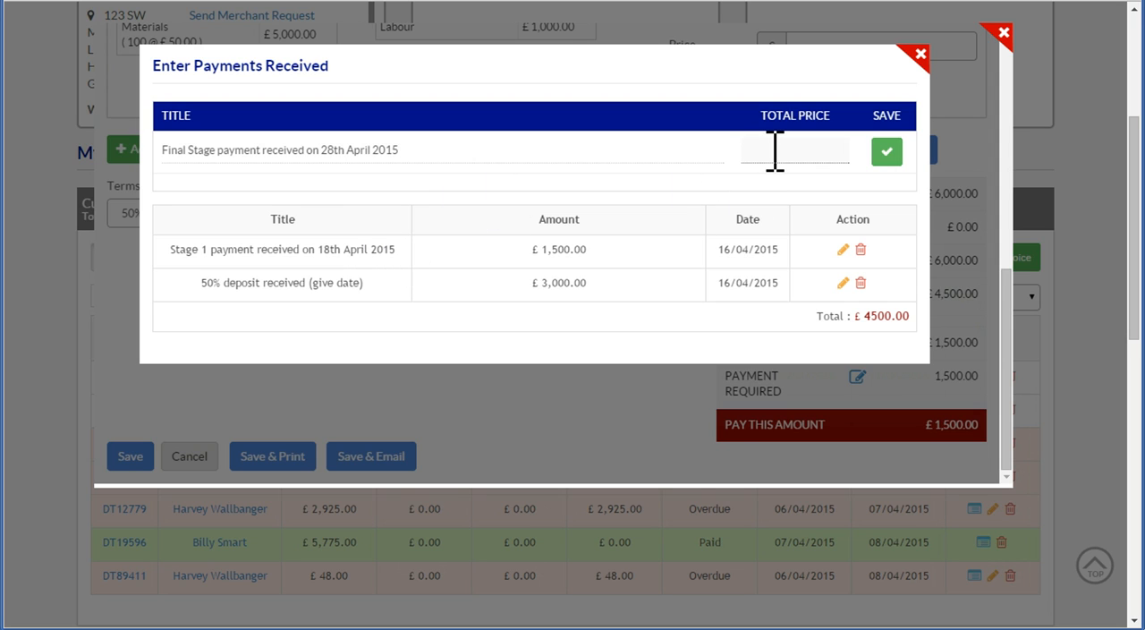
type("1,5")
type("00")
left_click(886, 151)
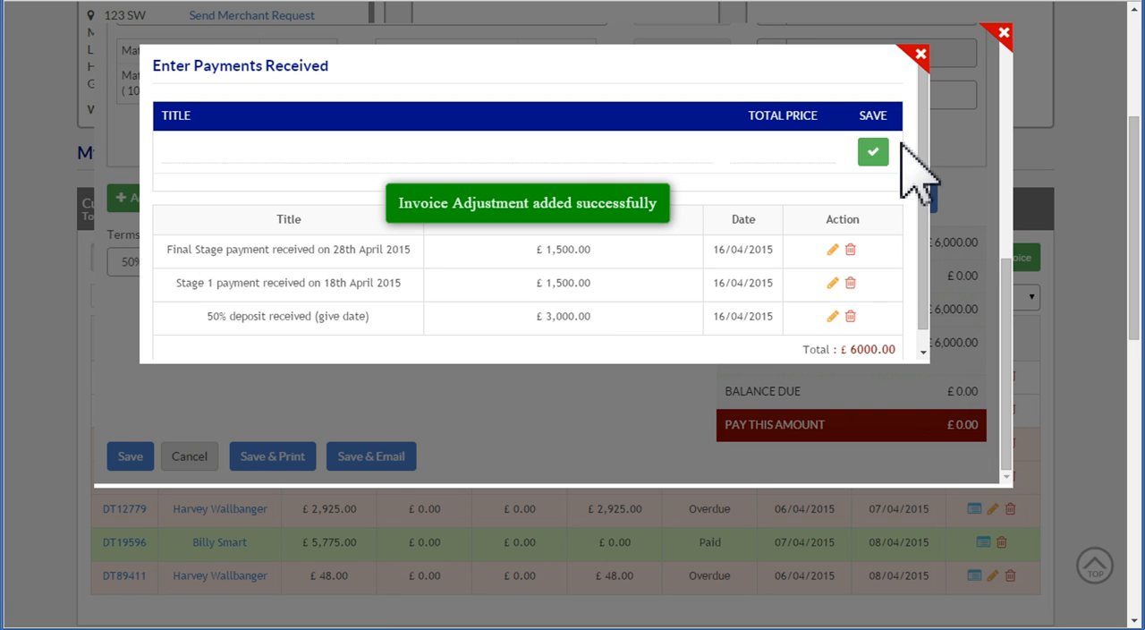
left_click(919, 55)
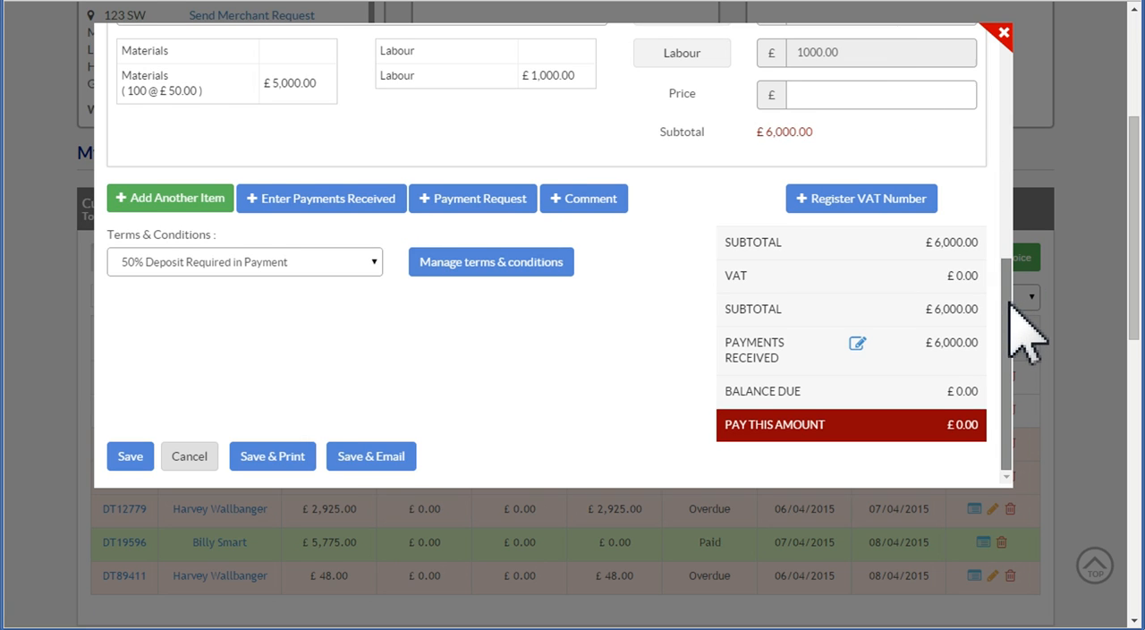
Save the invoice with its final stage payment, and review its payments summary from the invoice list
left_click_drag(1009, 302, 1012, 340)
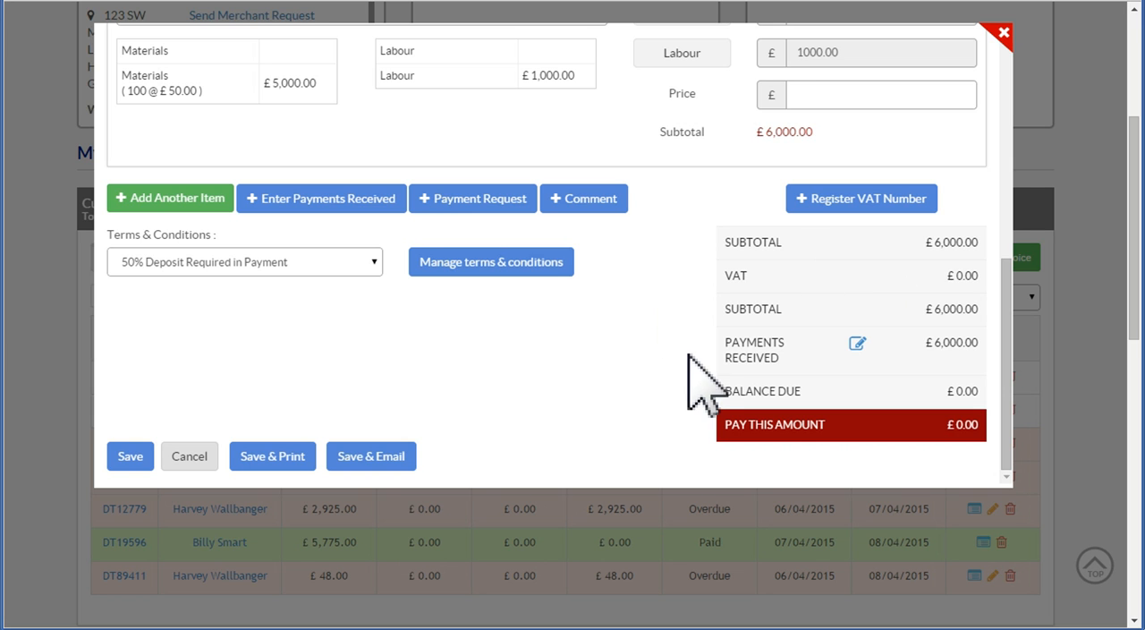
left_click(125, 461)
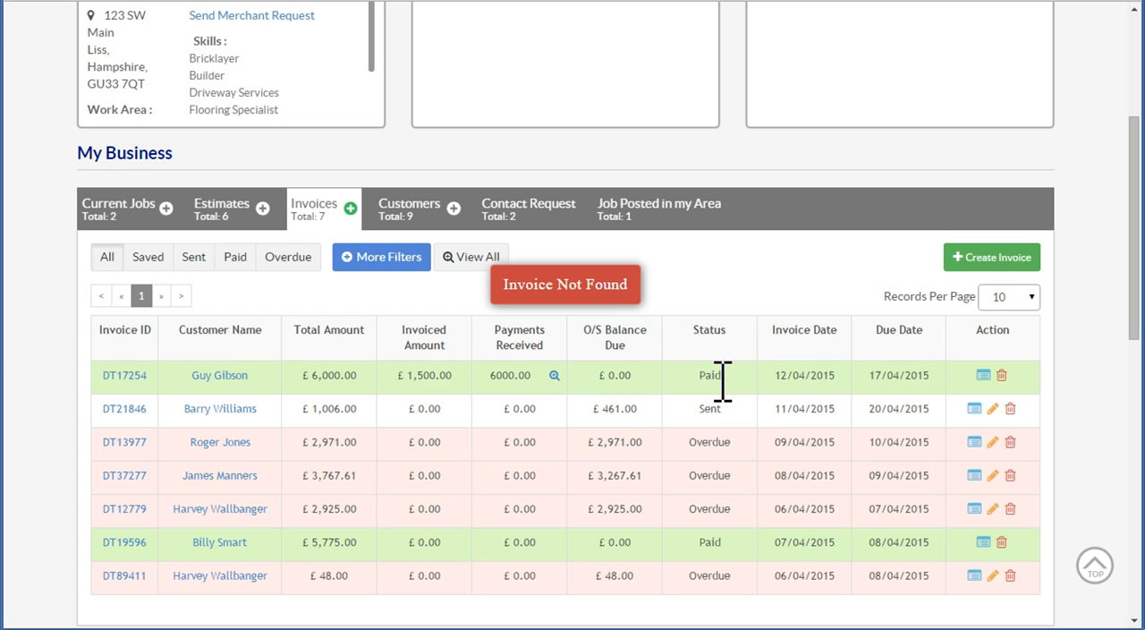
left_click(555, 375)
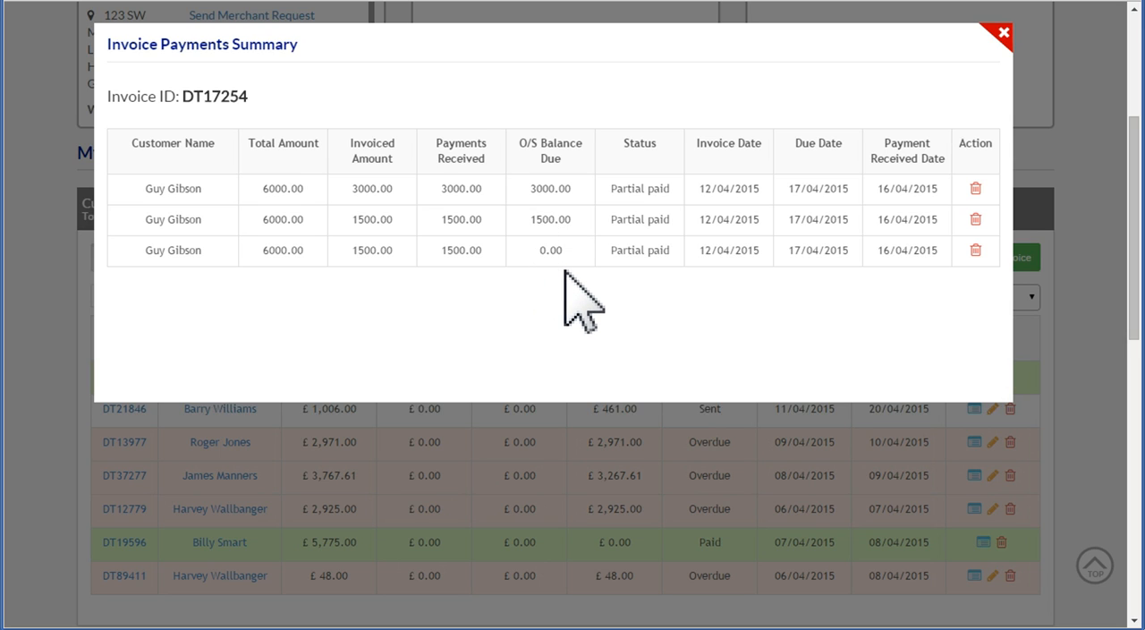
left_click(1003, 35)
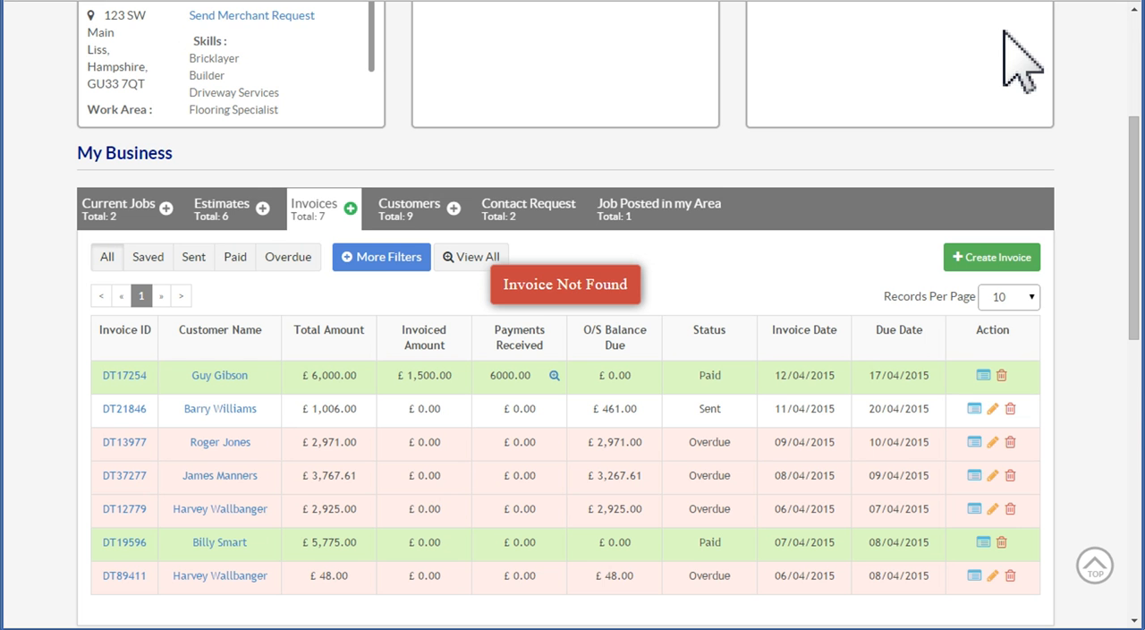